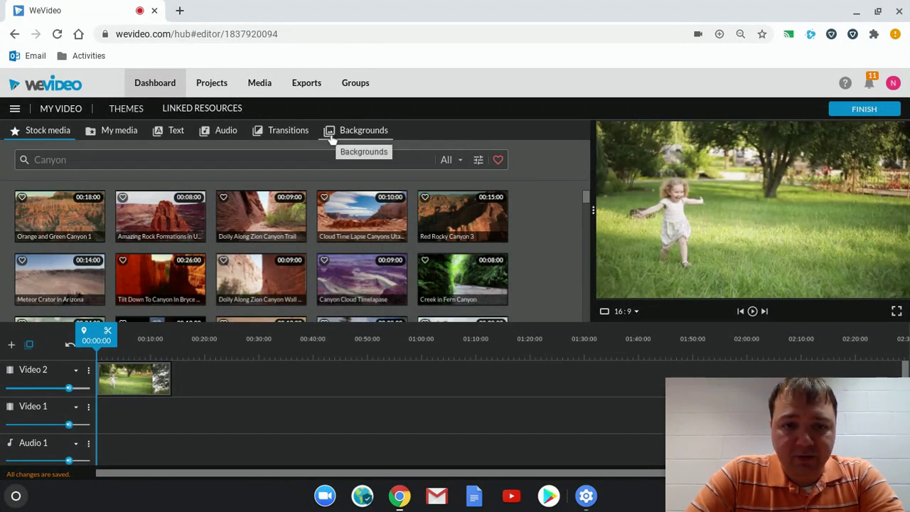
Open the Backgrounds library and preview Rainbow Glow, then the Yellow Aurora background.
left_click(332, 140)
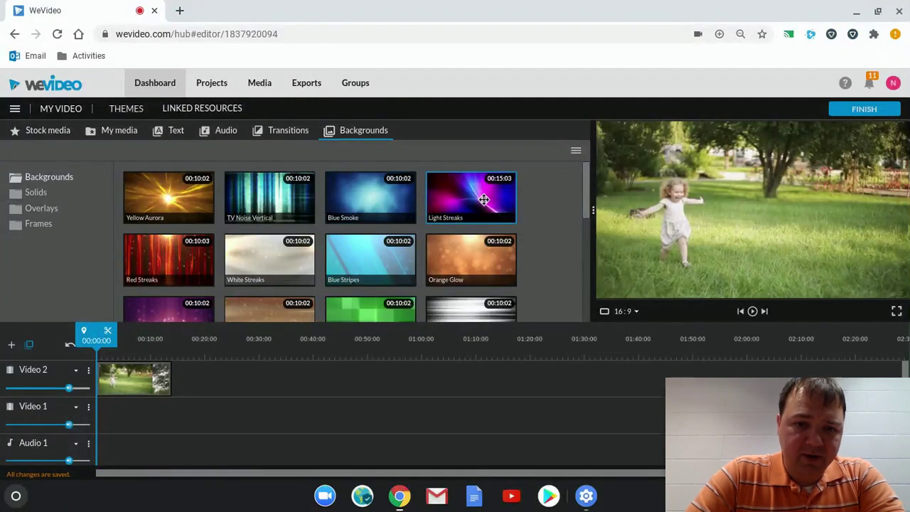
scroll(297, 228, "down", 8)
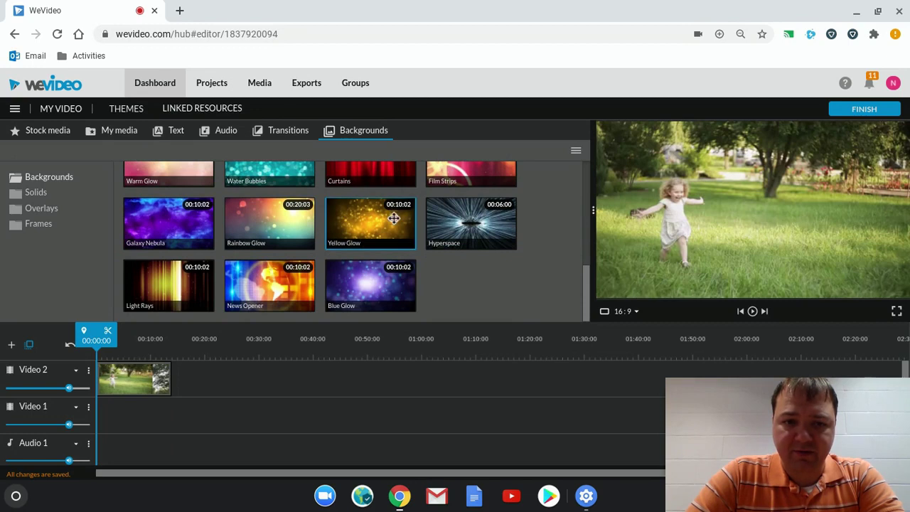
left_click(276, 224)
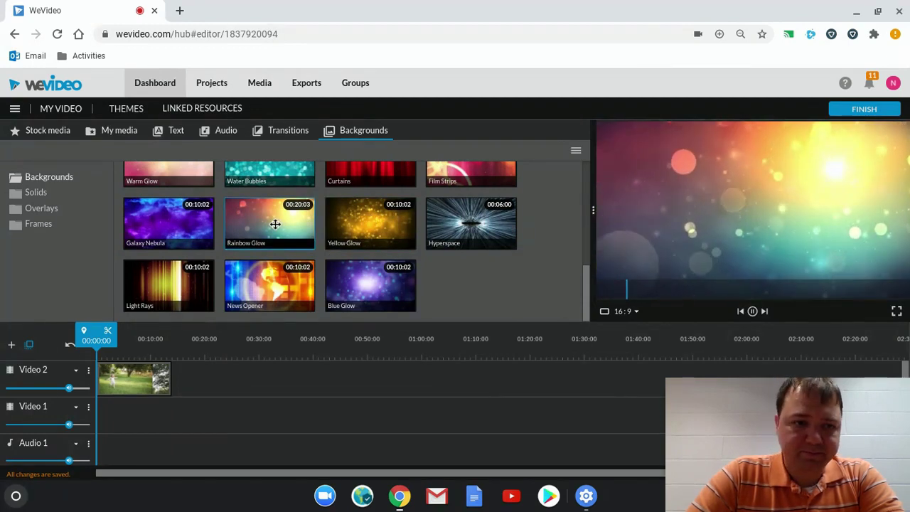
scroll(275, 224, "up", 1)
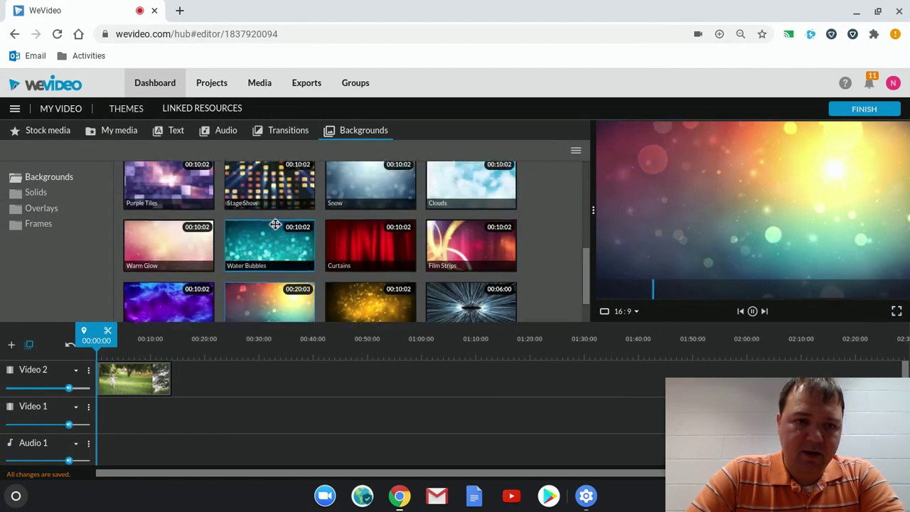
scroll(276, 224, "up", 3)
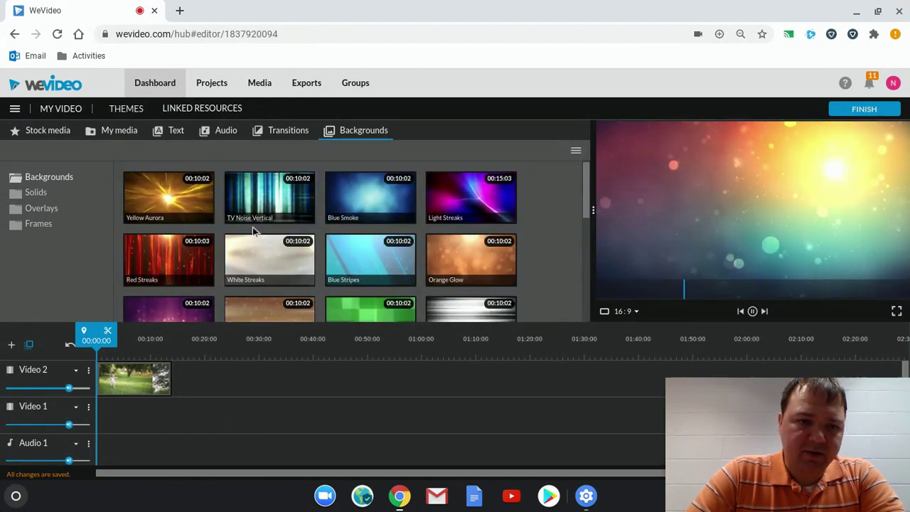
left_click(169, 202)
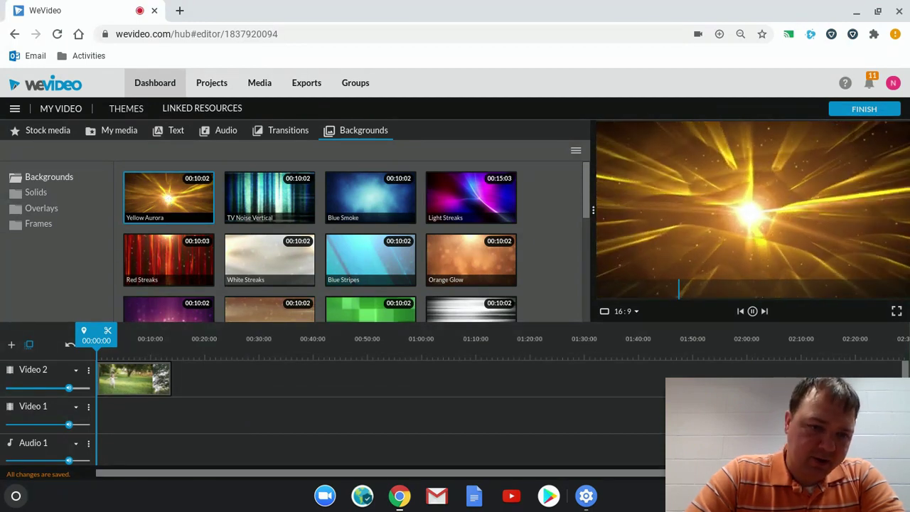
Drop the Yellow Aurora background at the start of Video 1, under the girl clip.
left_click_drag(169, 202, 106, 418)
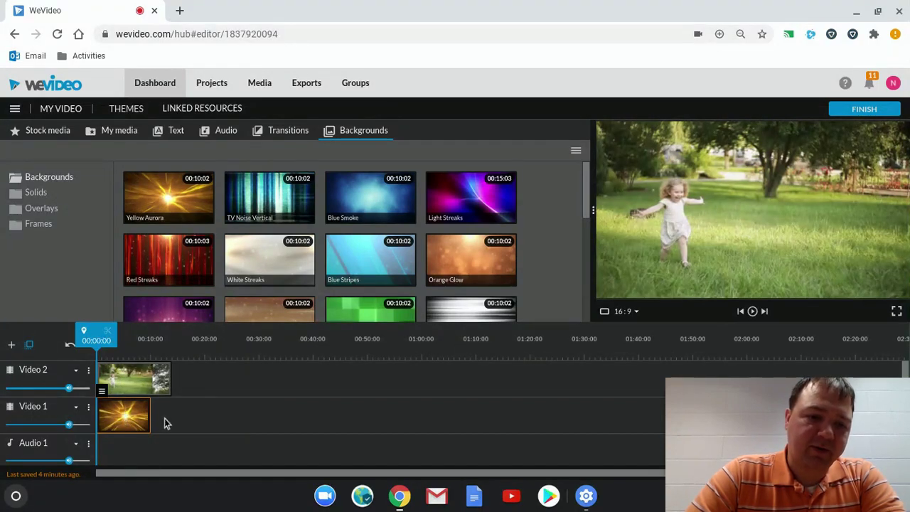
Scale the girl clip to 0.5 and play from the start to check the inset.
double_click(121, 388)
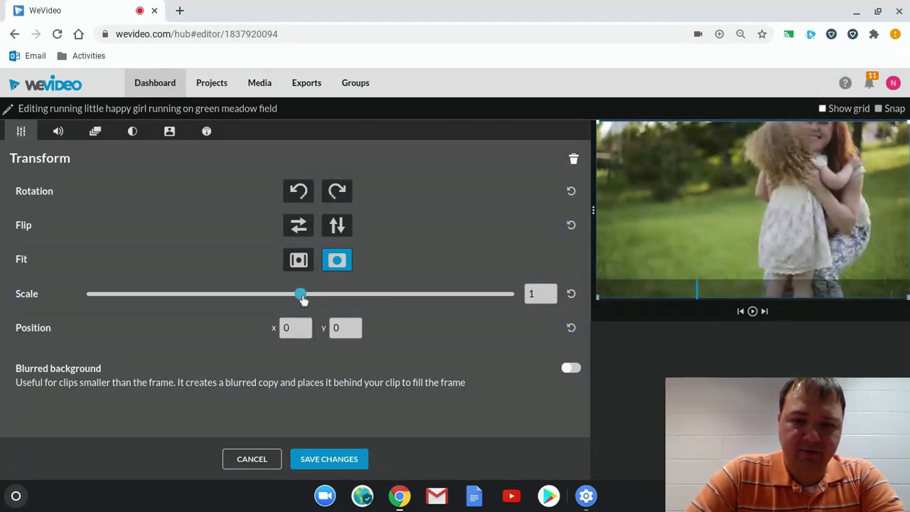
left_click_drag(302, 299, 197, 296)
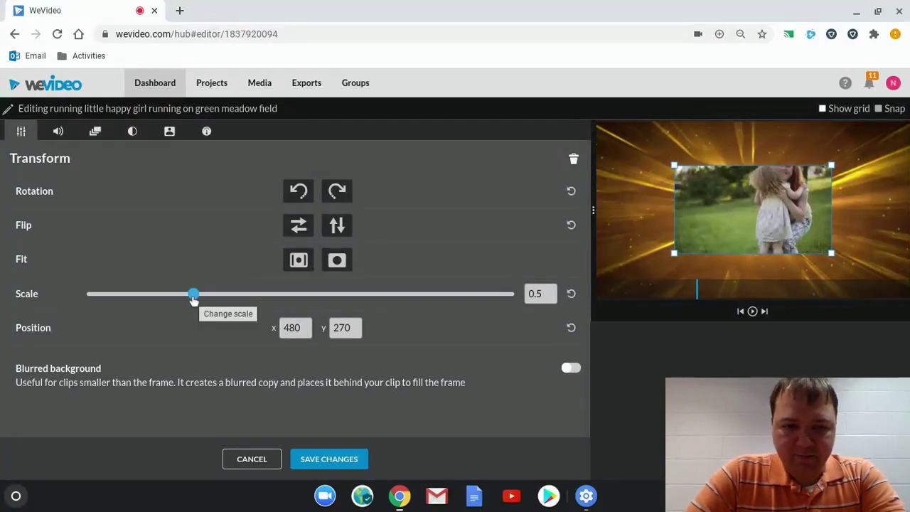
left_click(329, 459)
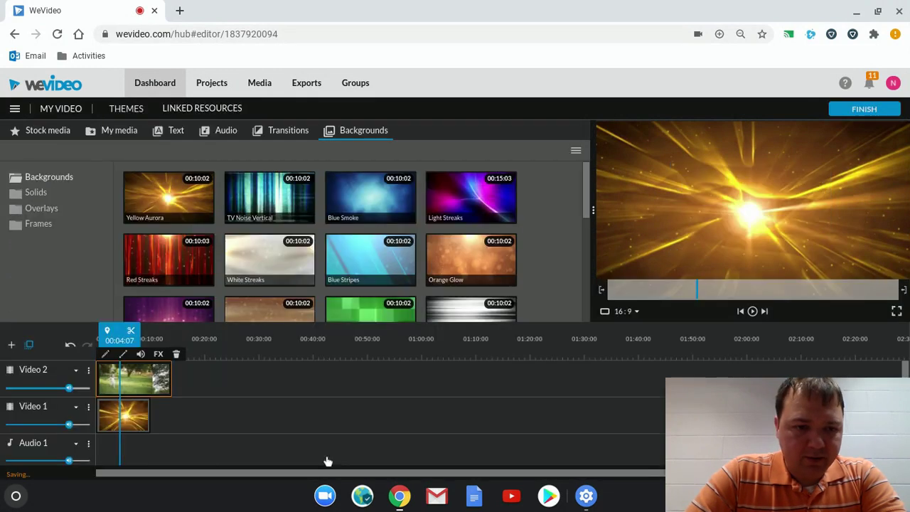
left_click_drag(110, 341, 91, 339)
key("space")
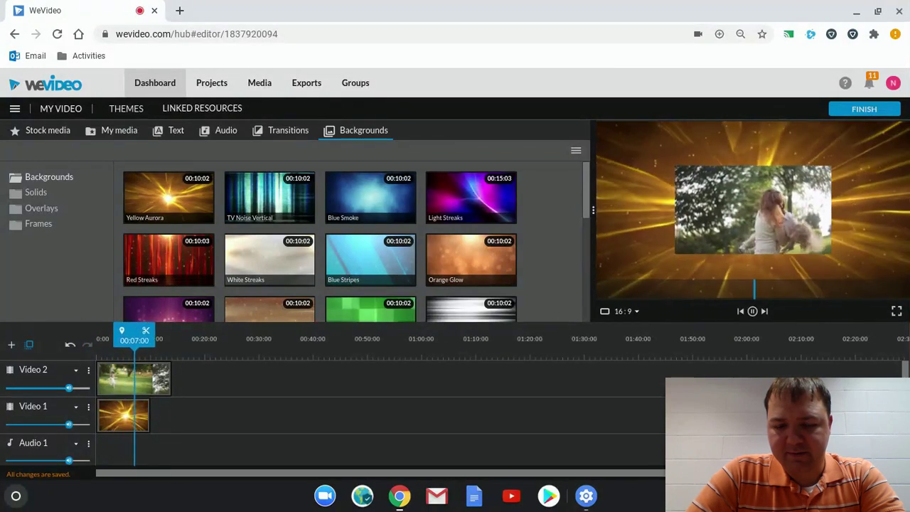
Rescale the girl clip to 0.56 and recentre it in the frame.
left_click(134, 378)
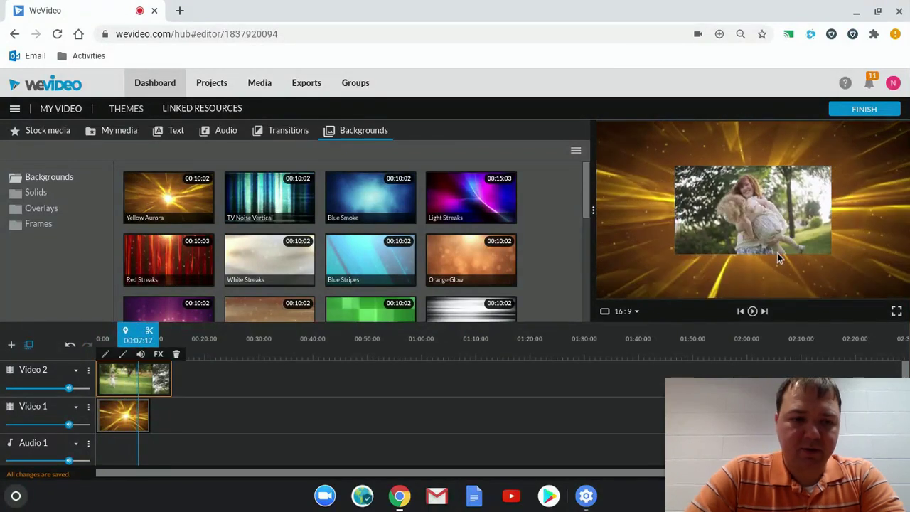
double_click(122, 380)
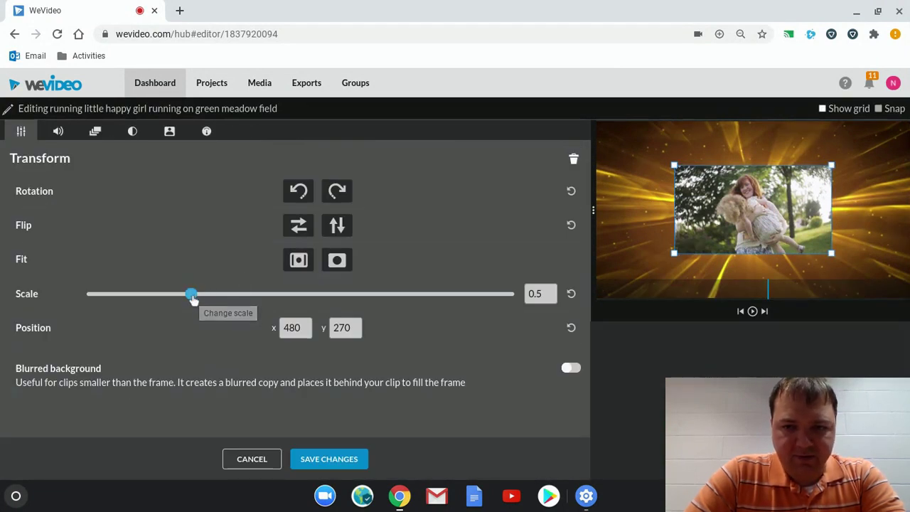
left_click_drag(192, 297, 213, 298)
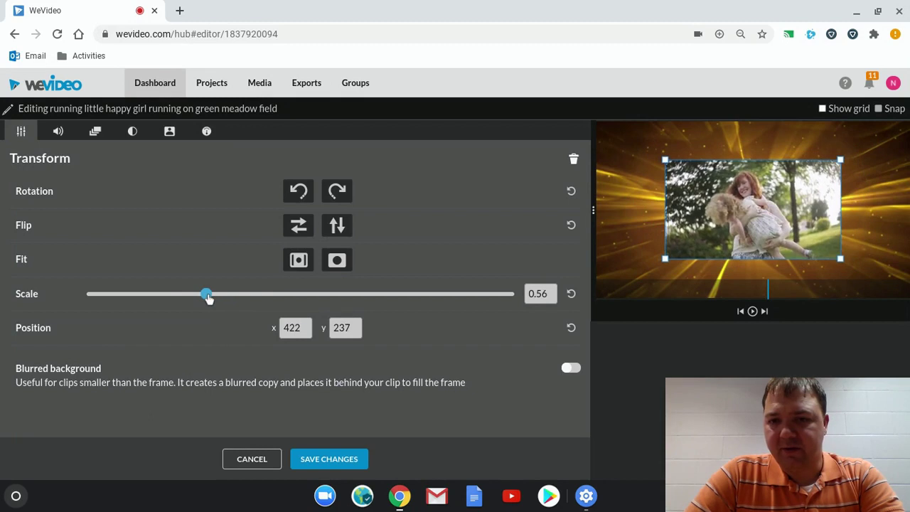
left_click_drag(704, 220, 624, 184)
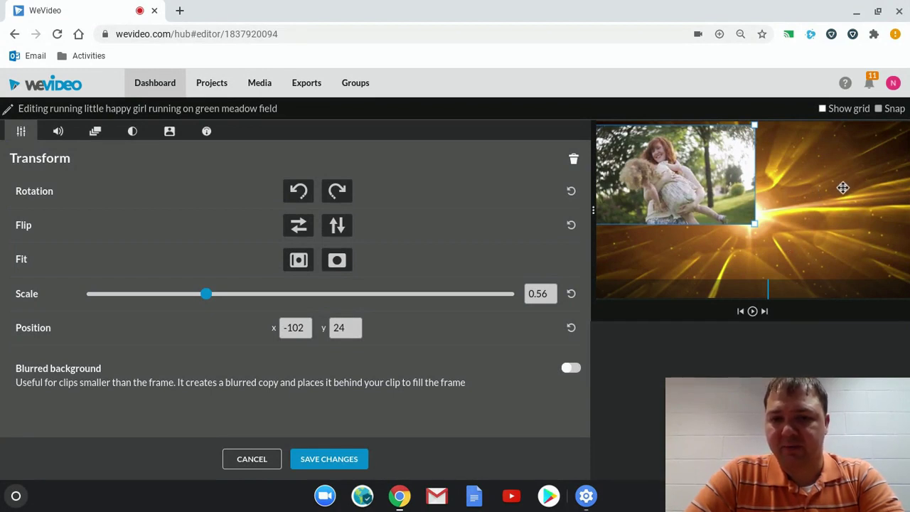
left_click_drag(662, 150, 714, 187)
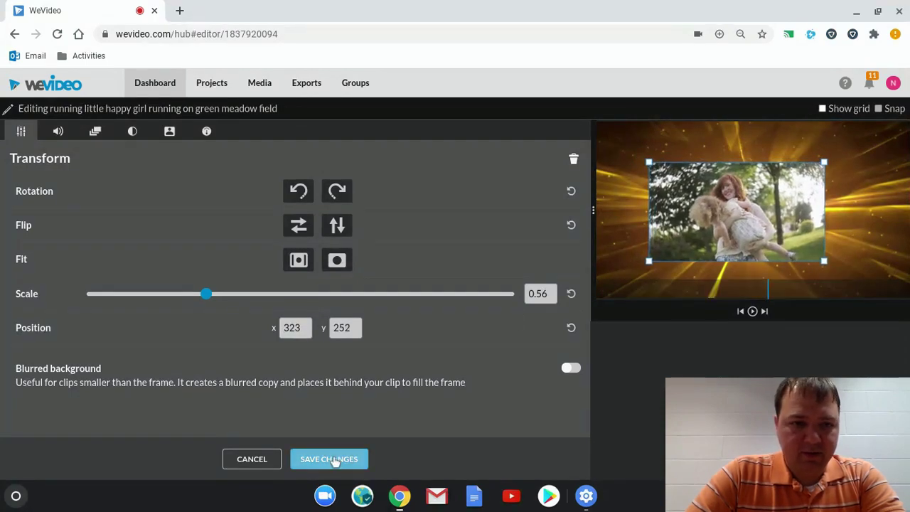
left_click(335, 459)
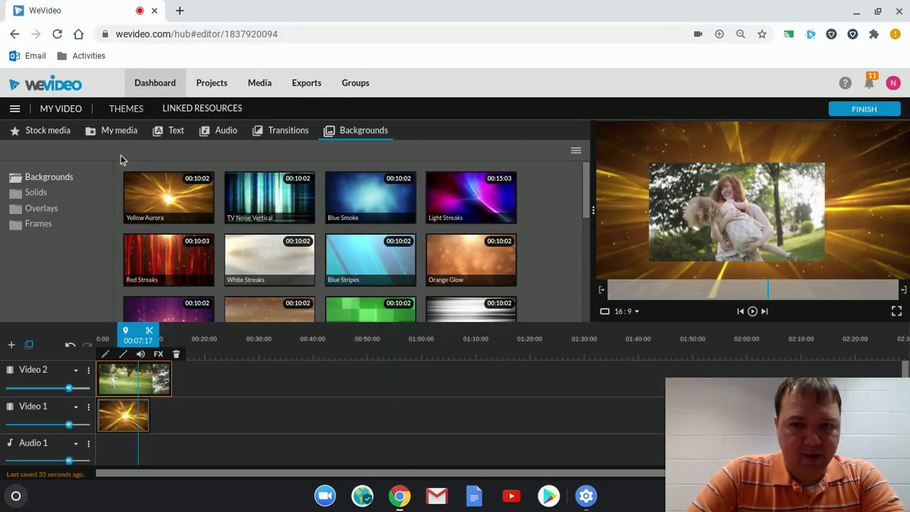
Add the Orange and Green Canyon 1 clip to Video 1 and a 'dog' high-five clip above it on Video 2.
left_click(48, 132)
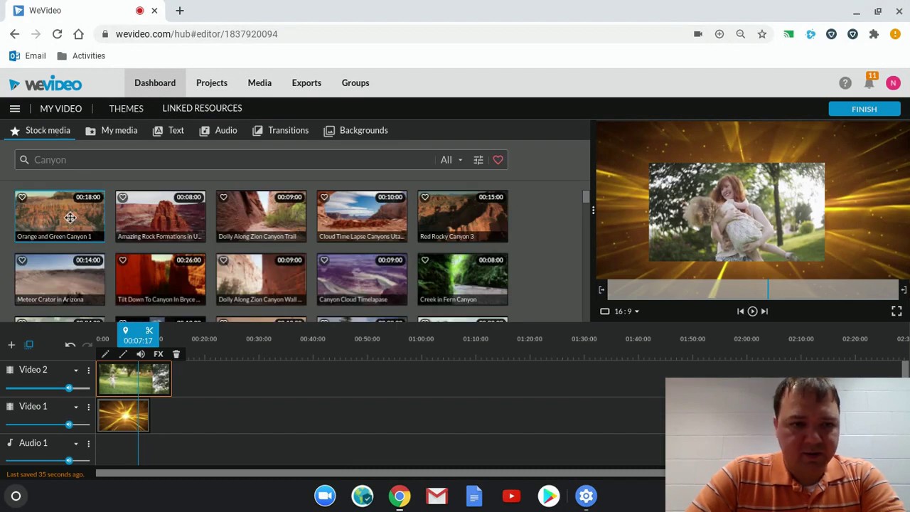
left_click_drag(68, 214, 190, 404)
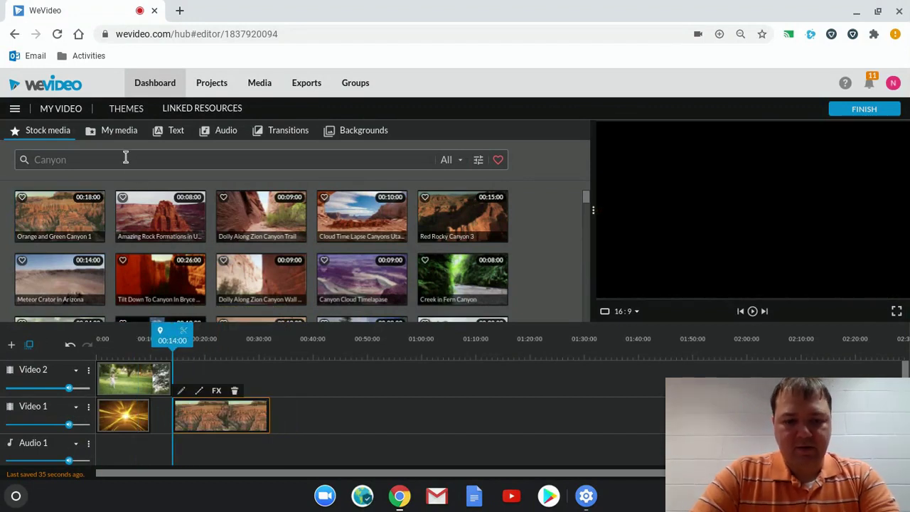
left_click(125, 157)
type("do")
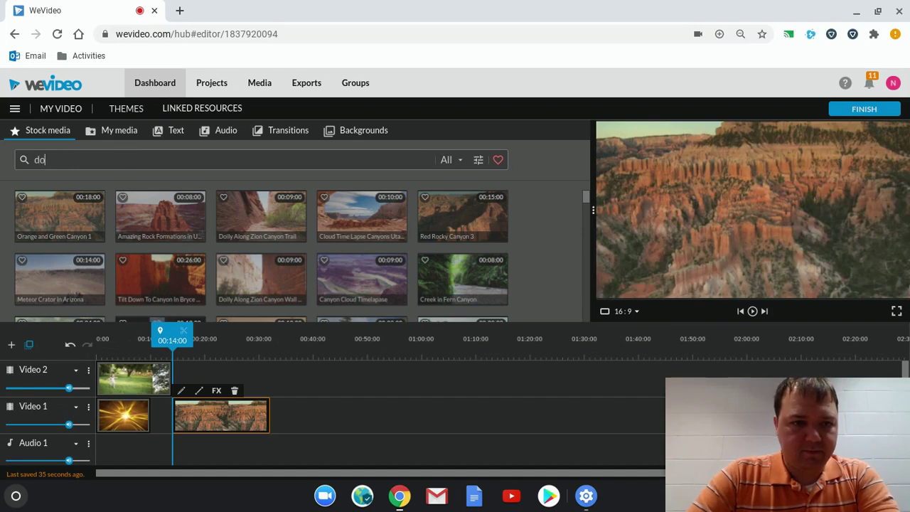
type("g")
key("Return")
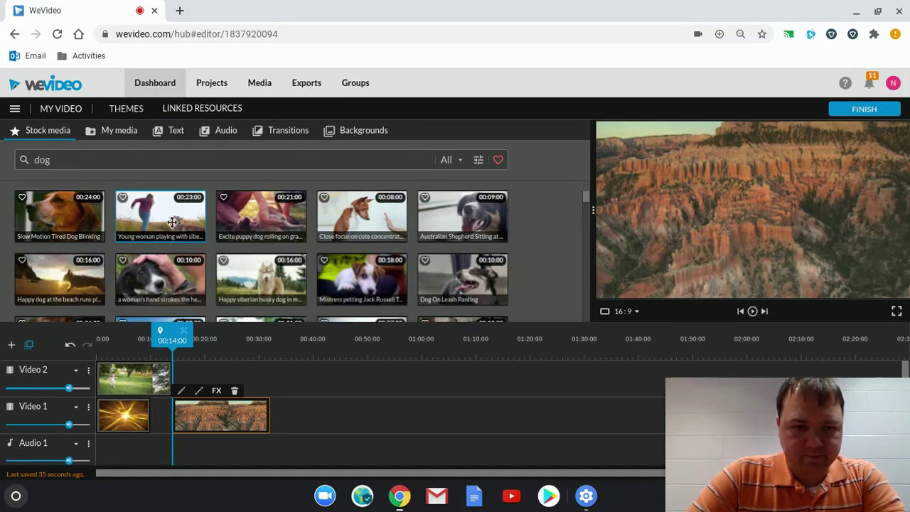
left_click_drag(343, 219, 207, 367)
mouse_move(221, 418)
left_mouse_down()
mouse_move(252, 414)
mouse_move(238, 415)
left_mouse_up()
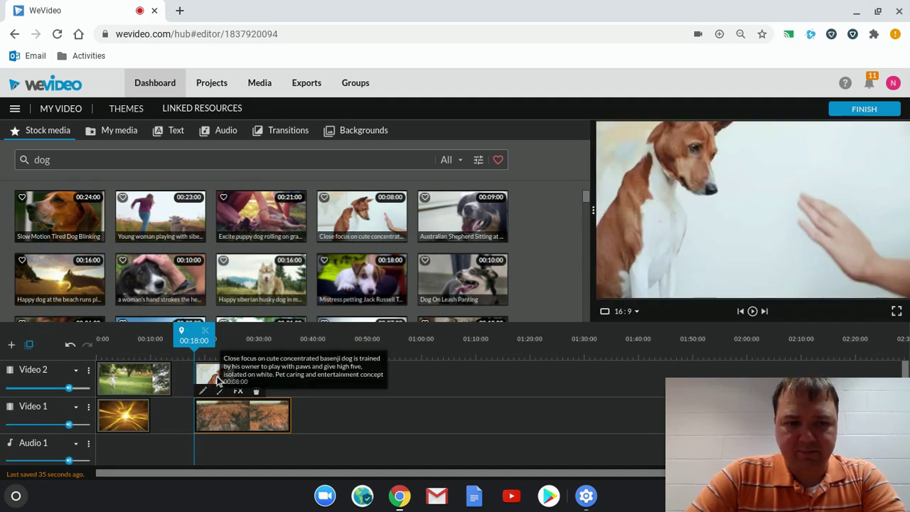
Scale the dog clip to 0.61 and play back that section.
double_click(217, 379)
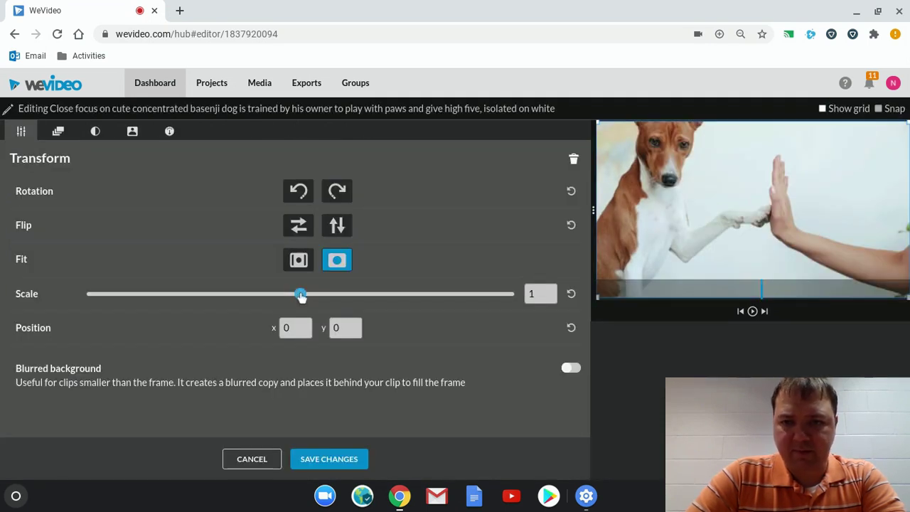
left_click_drag(300, 296, 218, 297)
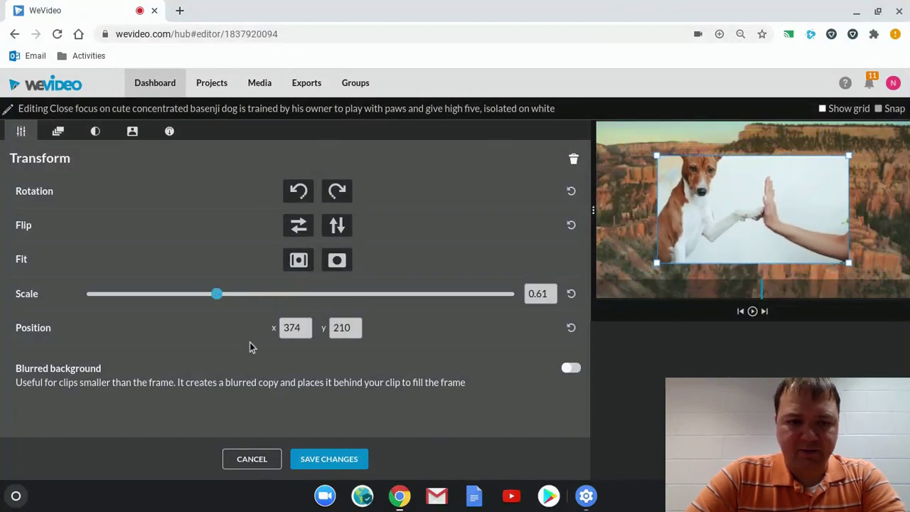
left_click(330, 460)
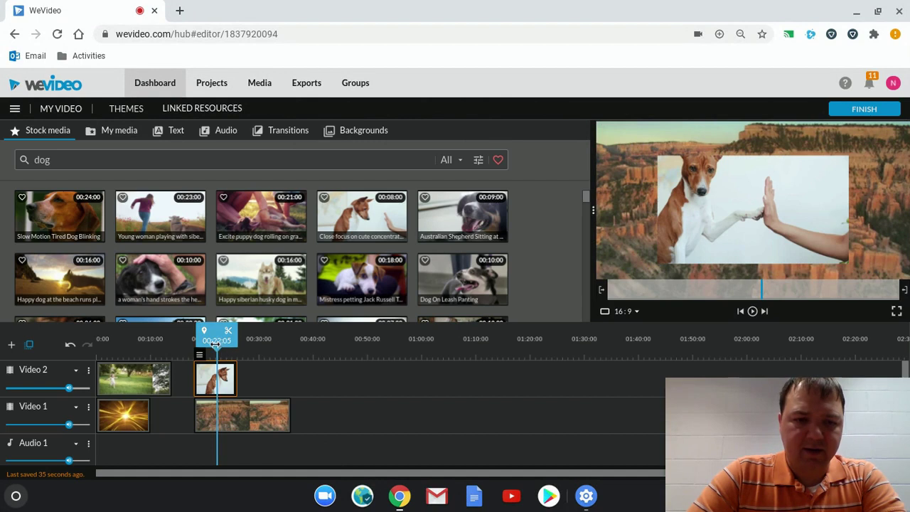
left_click_drag(217, 334, 190, 334)
key("space")
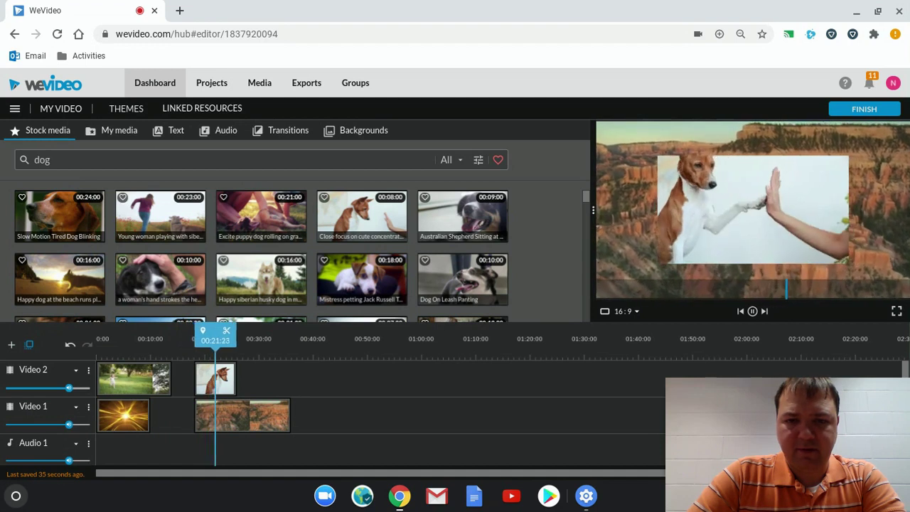
left_click(215, 378)
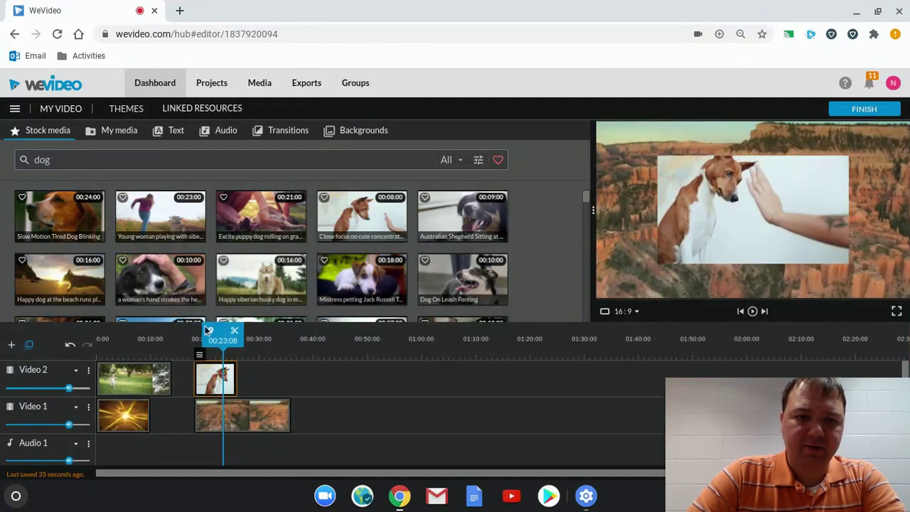
Place a Red solid under the dog clip on Video 1, moving the canyon clip later, and preview.
left_click(341, 136)
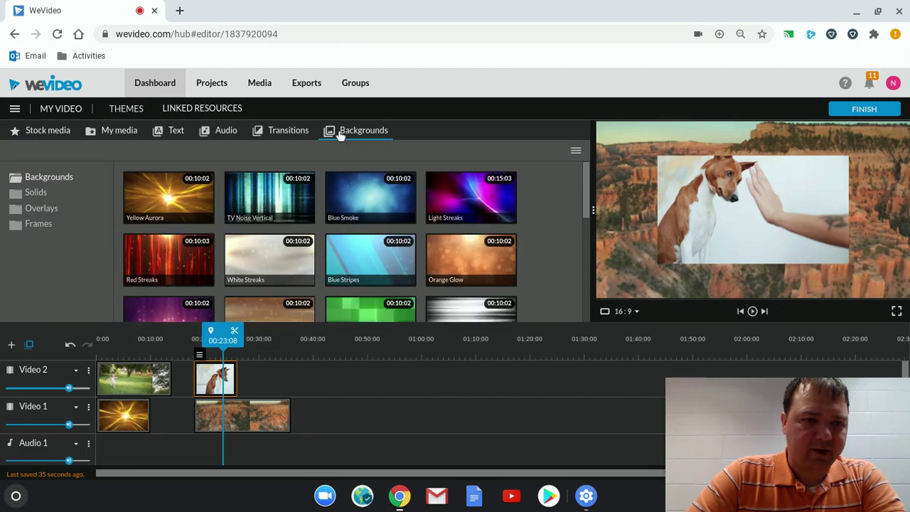
left_click(37, 193)
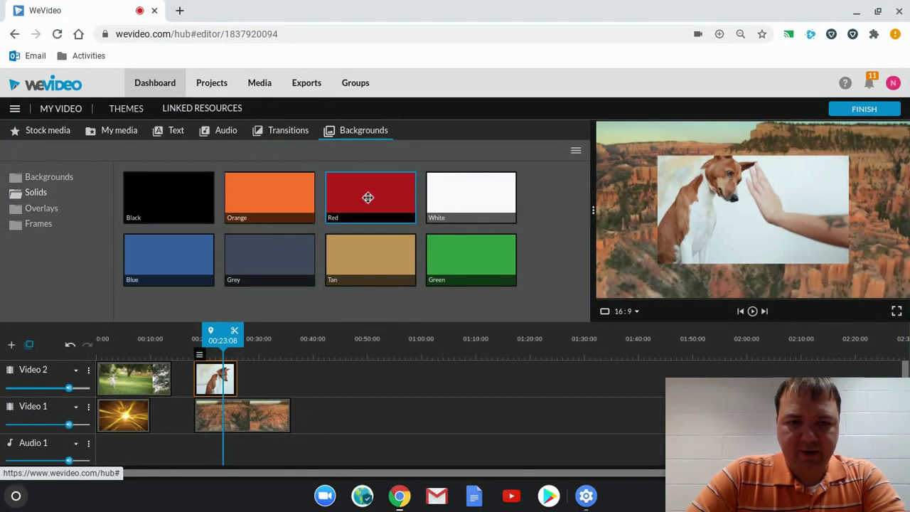
left_click_drag(368, 197, 320, 431)
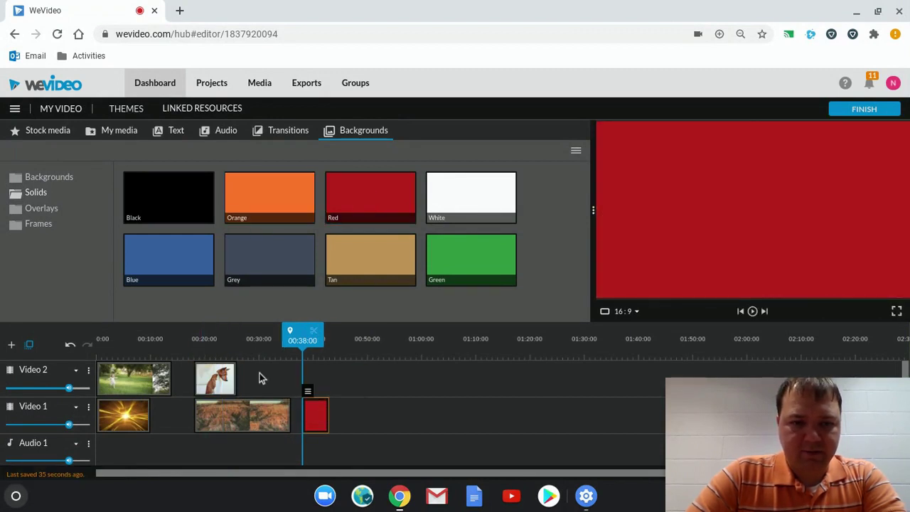
left_click_drag(244, 426, 415, 422)
left_click_drag(317, 420, 205, 423)
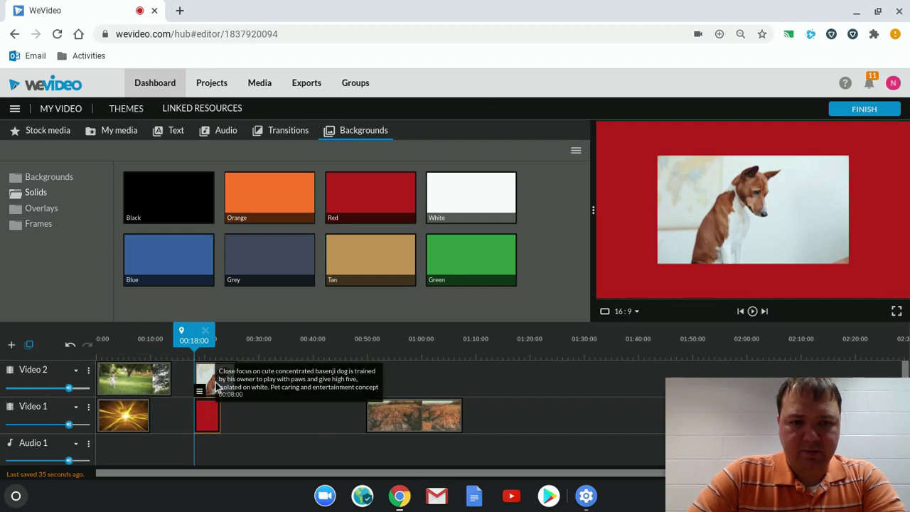
key("space")
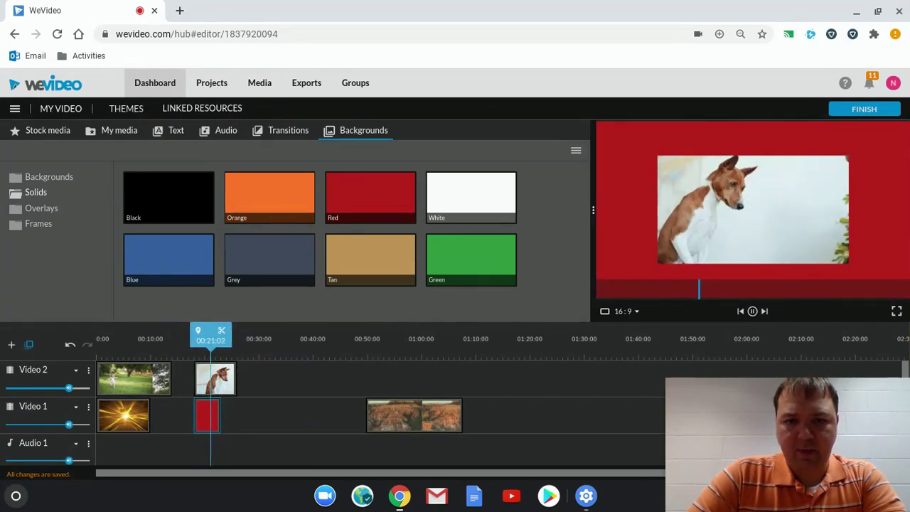
key("space")
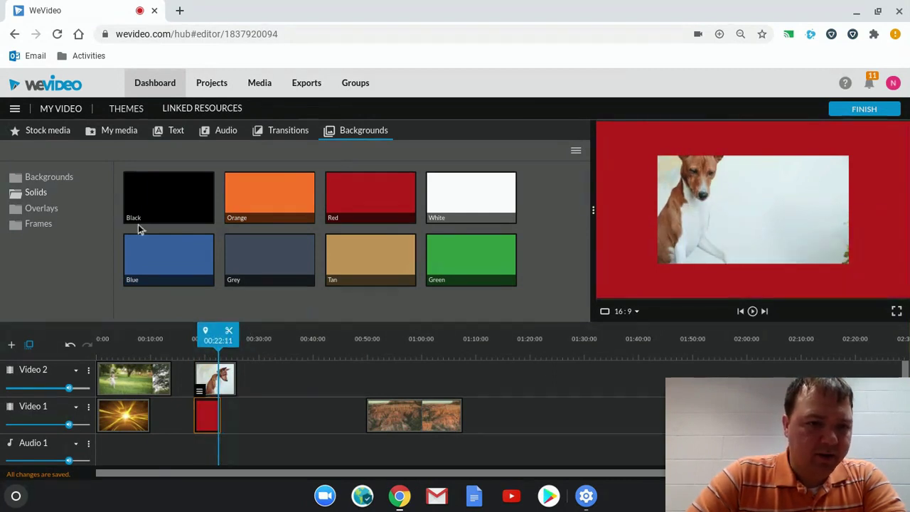
Move the red solid to Video 2 around 00:43 and add the Bang overlay on Video 1 at 00:18.
left_click(43, 210)
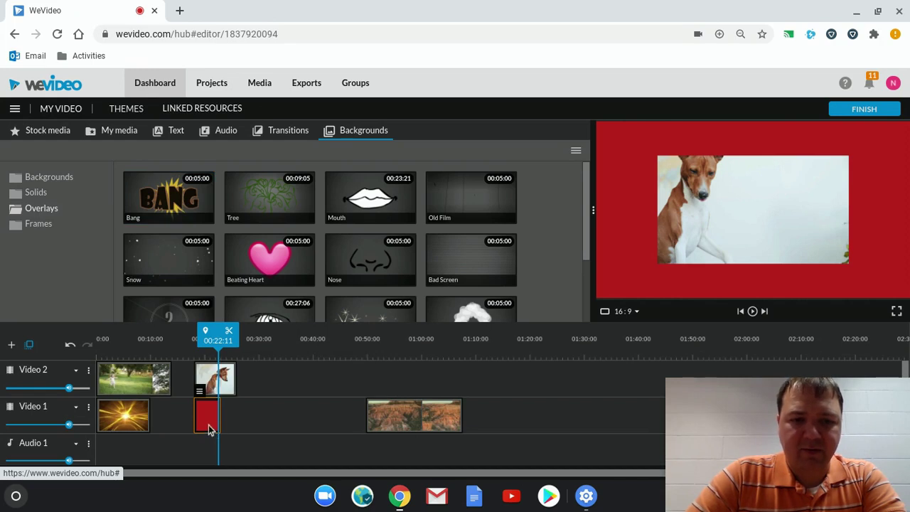
left_click_drag(208, 427, 345, 380)
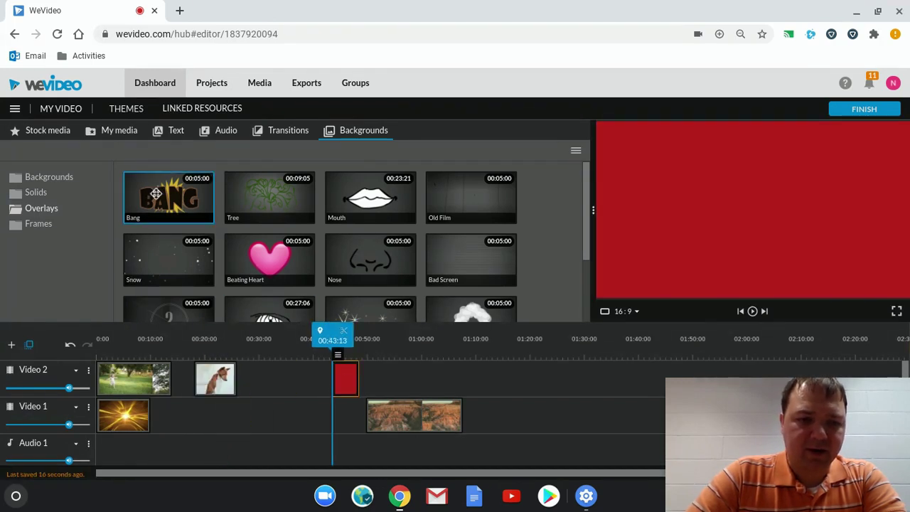
left_click_drag(155, 194, 205, 423)
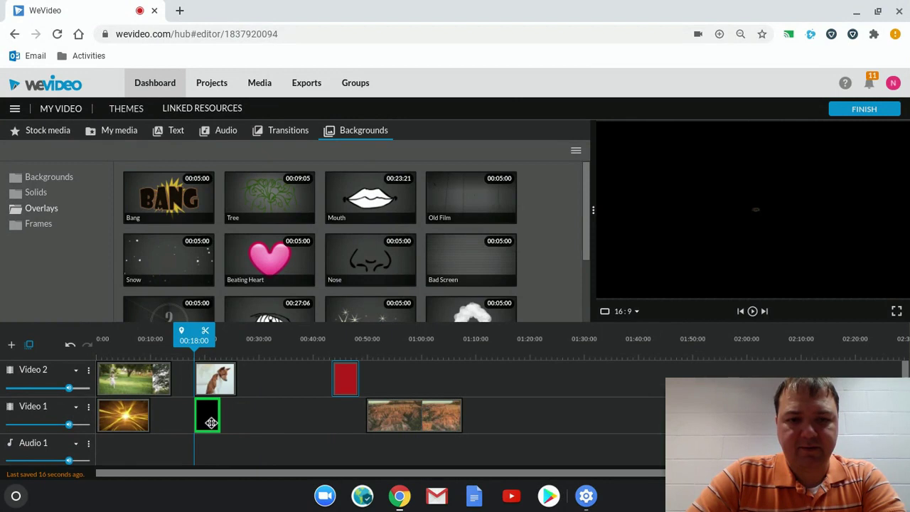
key("space")
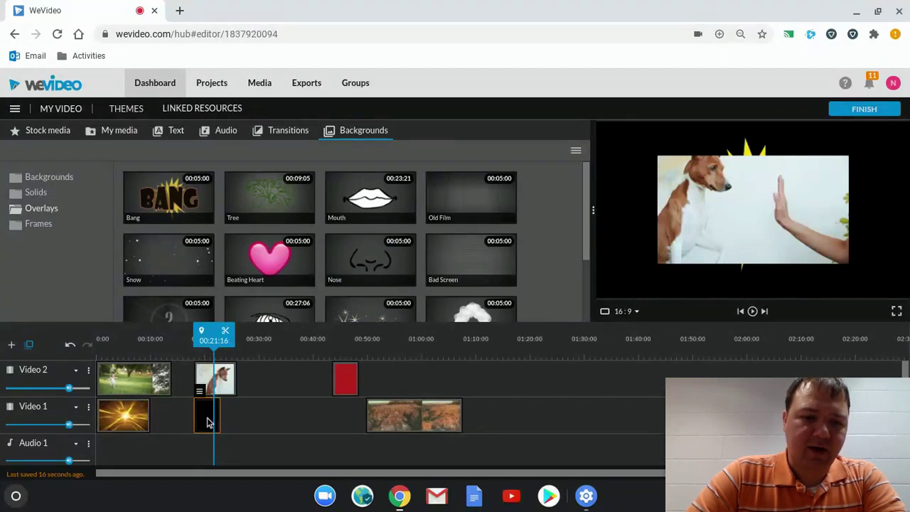
Swap tracks so Bang sits on Video 2 above the dog clip on Video 1, and preview.
left_click_drag(207, 423, 274, 384)
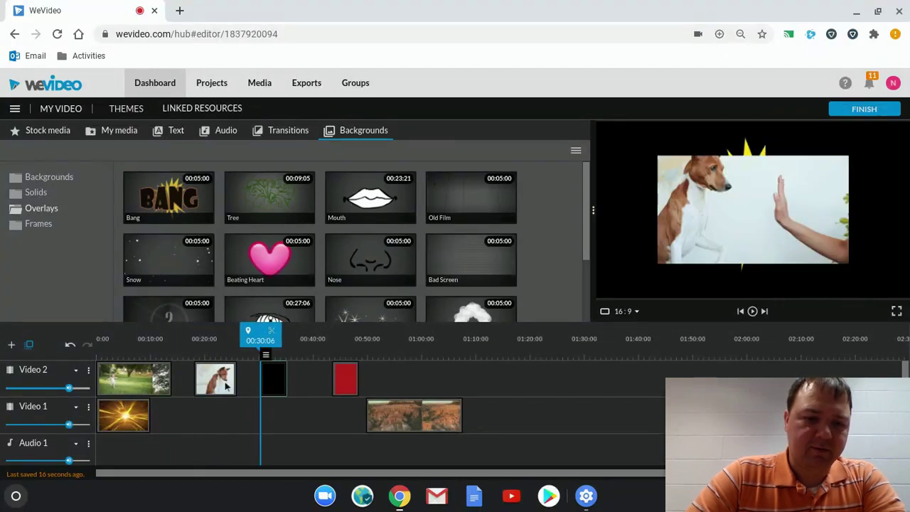
left_click_drag(207, 381, 206, 407)
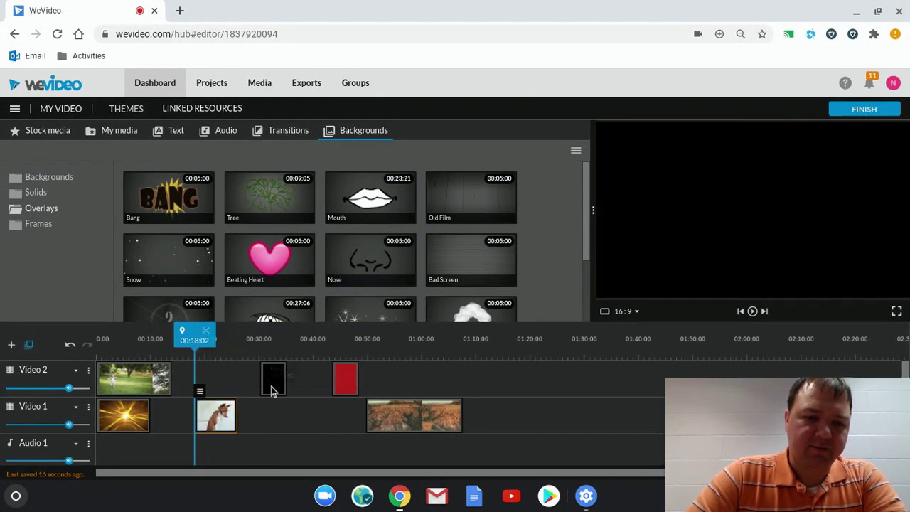
left_click_drag(269, 384, 204, 382)
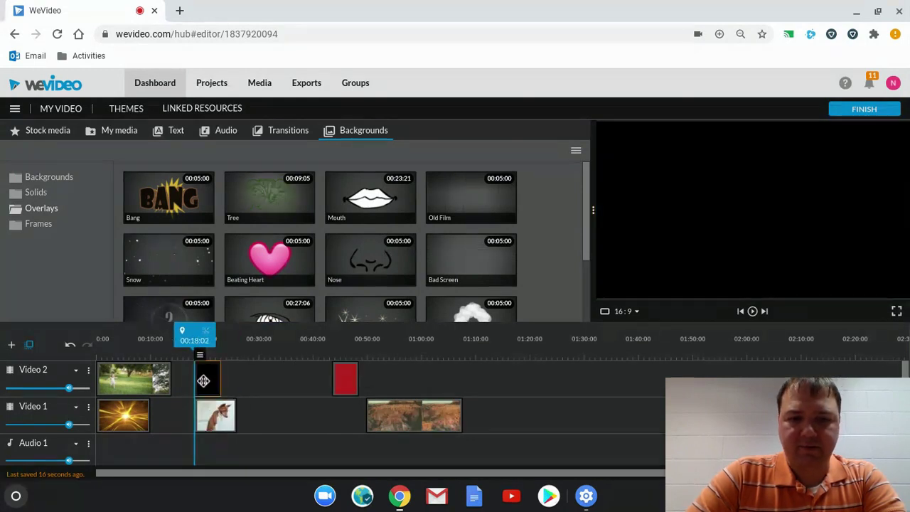
key("space")
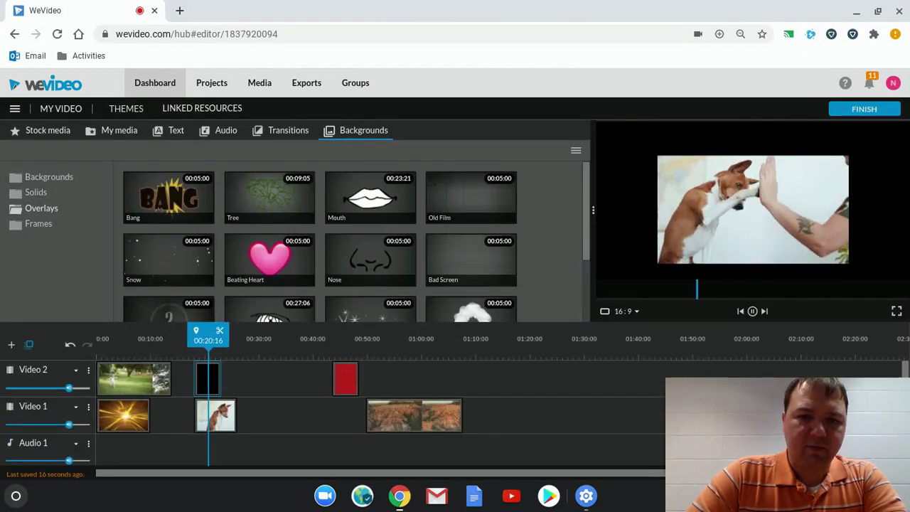
key("space")
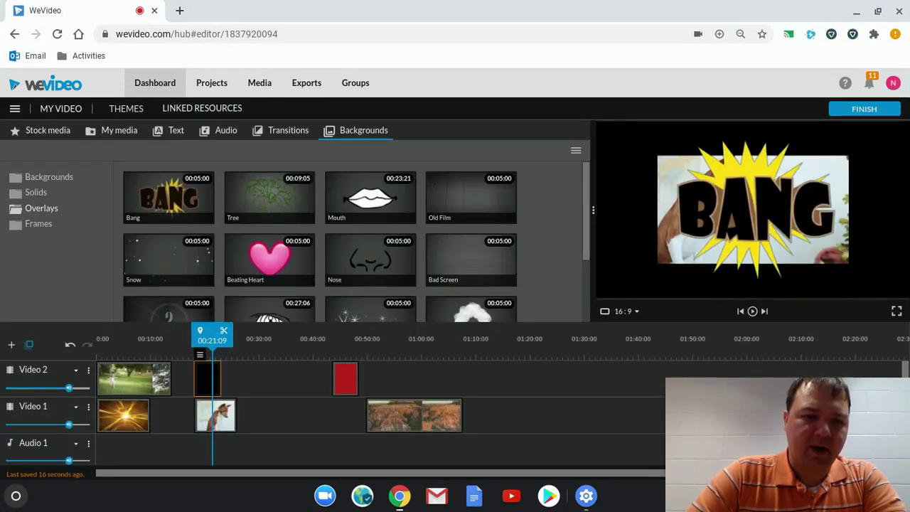
Create a new video-type track named 'Text'.
left_click(13, 347)
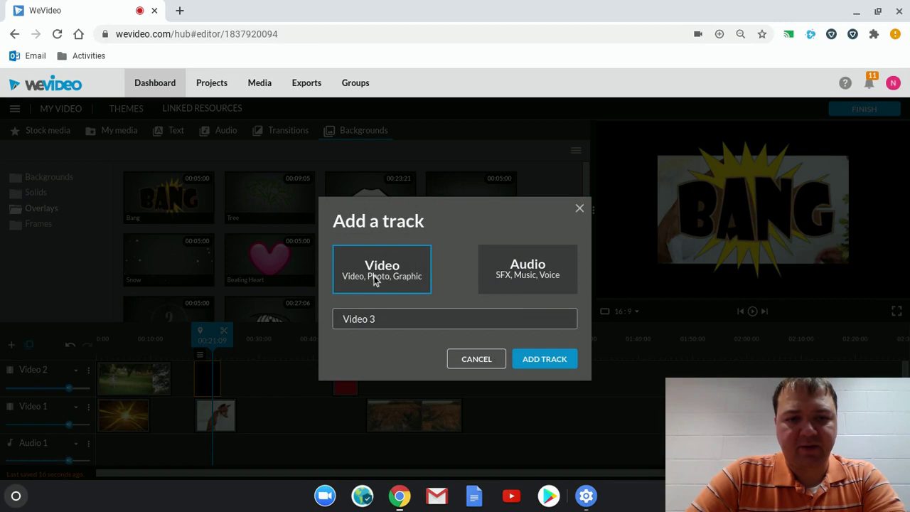
left_click(534, 277)
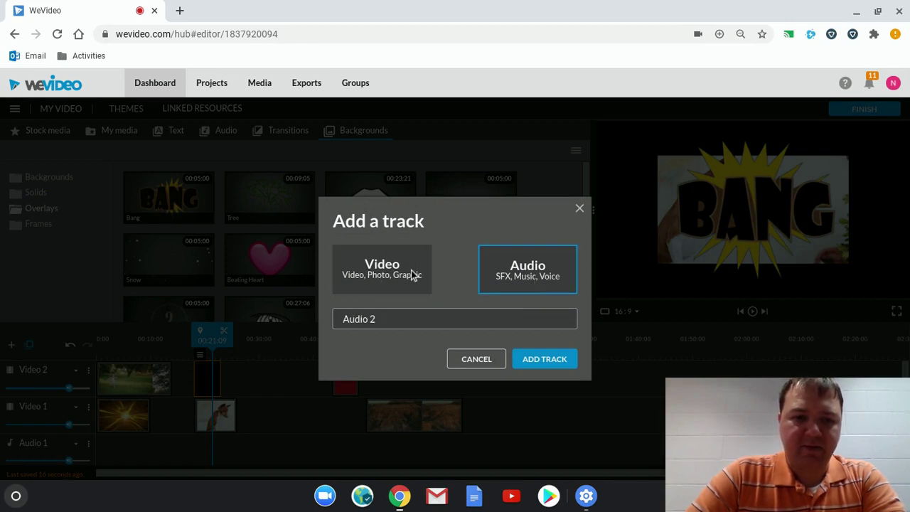
left_click(390, 273)
left_click_drag(384, 317, 329, 306)
type("Text")
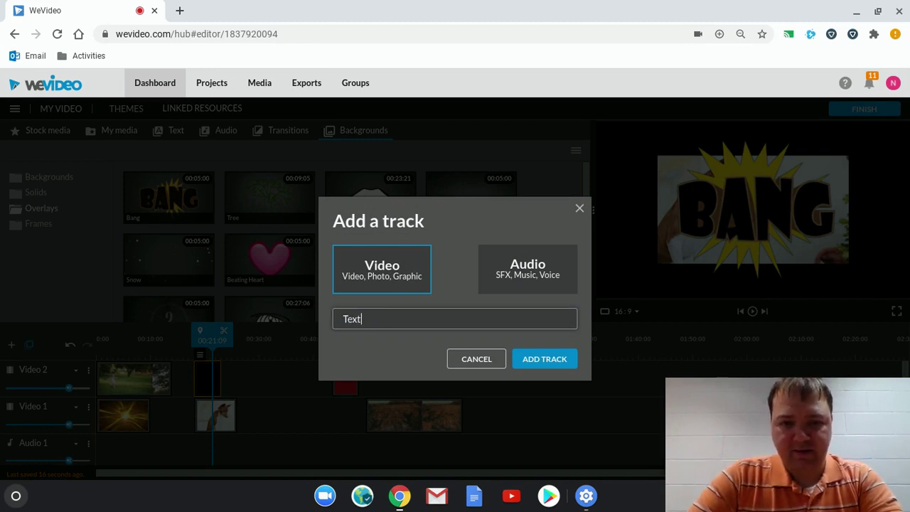
left_click(533, 360)
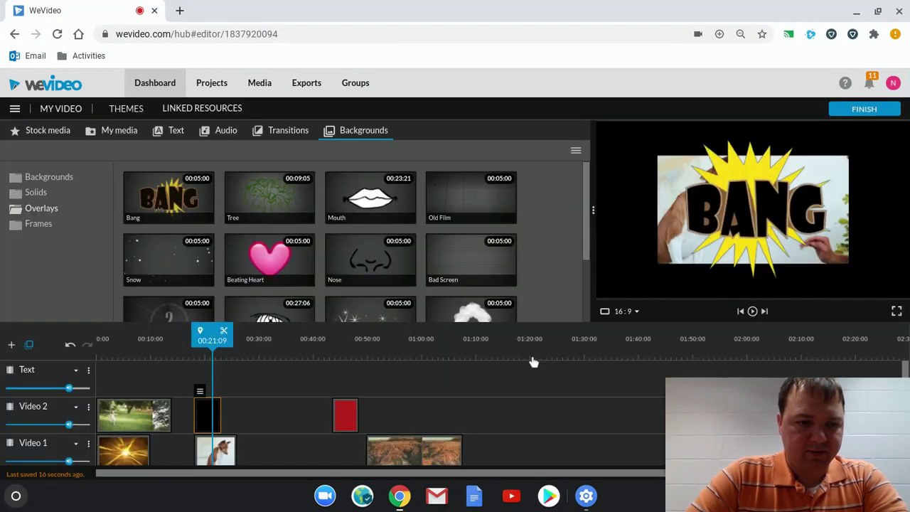
Rename the Video 2 track to 'Video'.
left_click(88, 408)
scroll(88, 411, "down", 2)
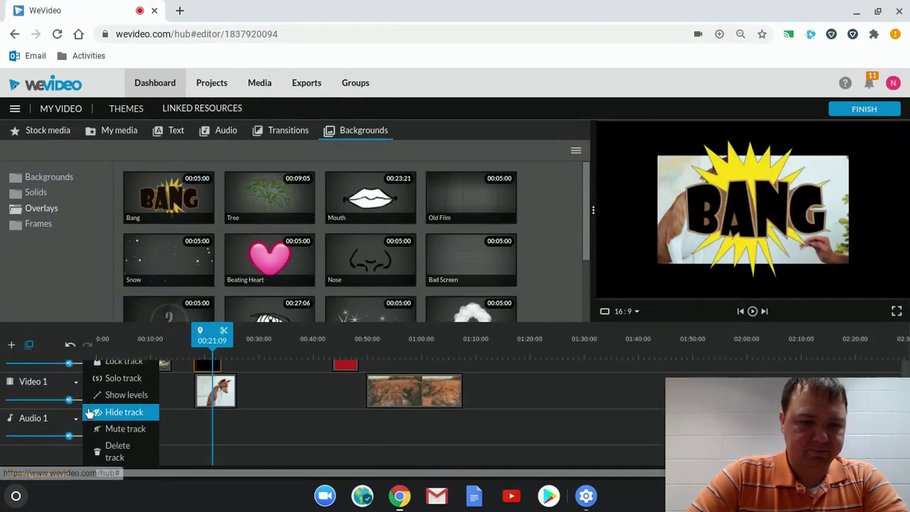
scroll(89, 411, "up", 2)
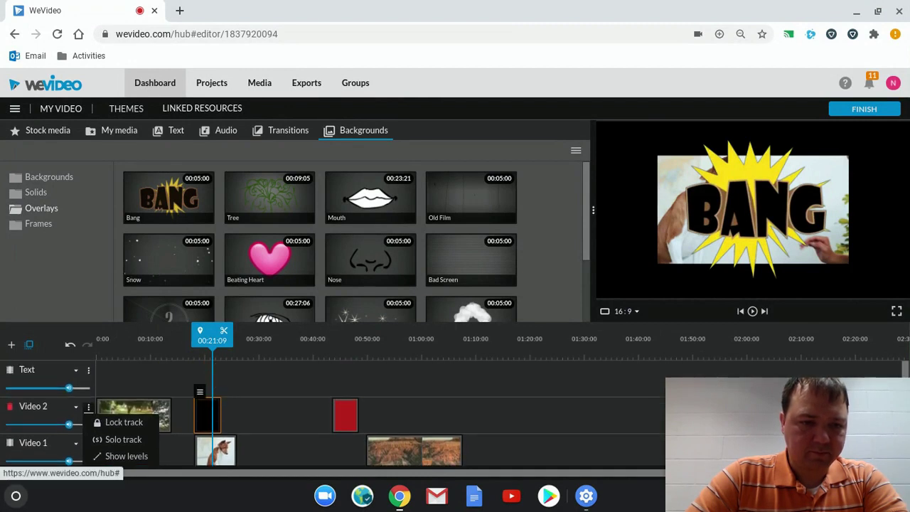
left_click(77, 412)
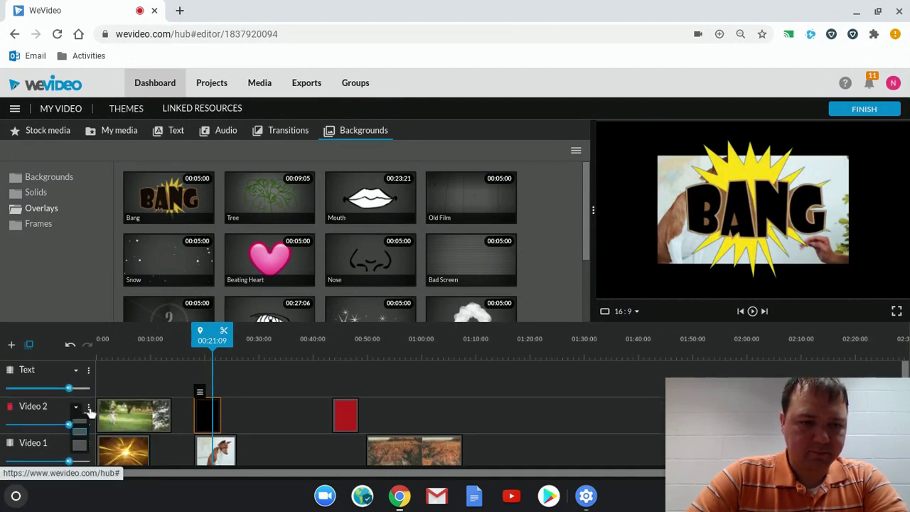
left_click(89, 410)
scroll(91, 412, "down", 2)
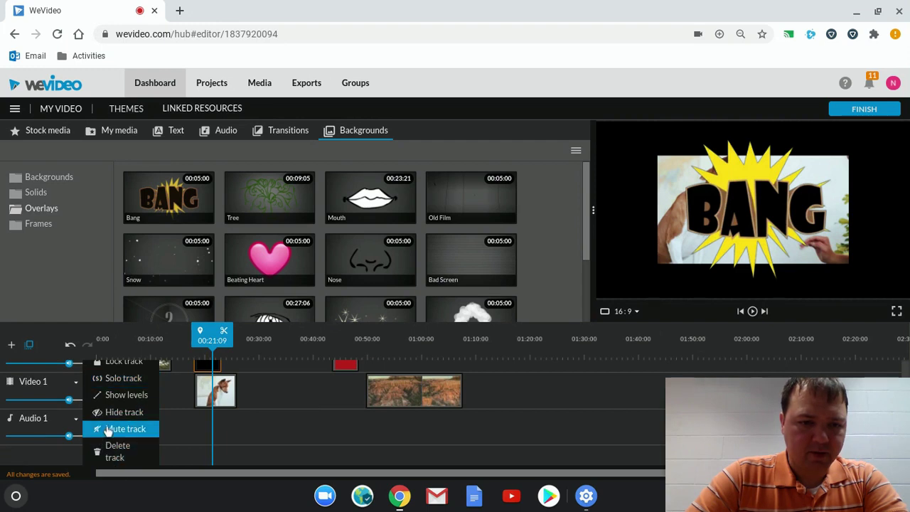
scroll(103, 374, "up", 3)
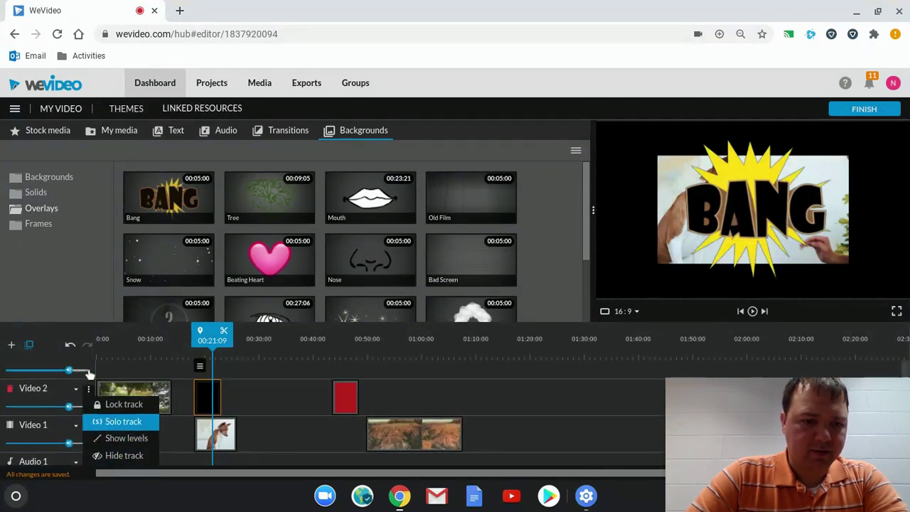
left_click(41, 407)
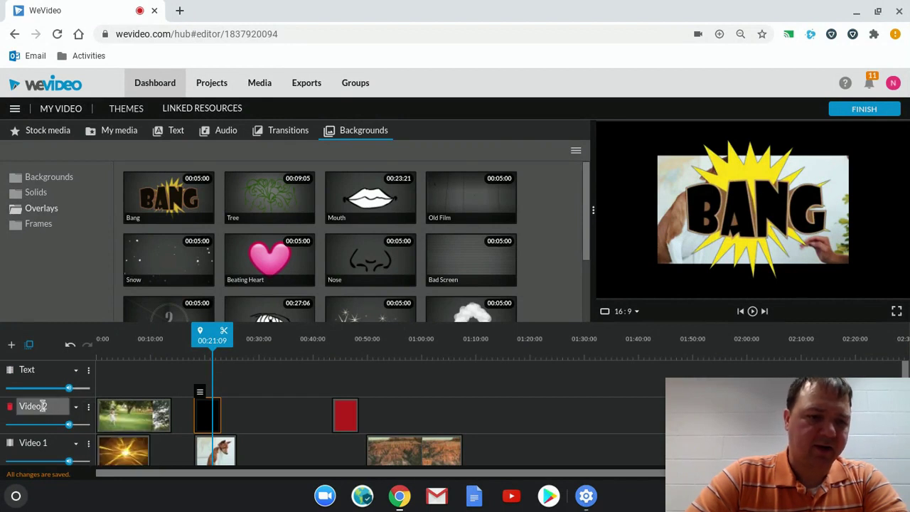
left_click_drag(54, 406, 15, 404)
type("Video")
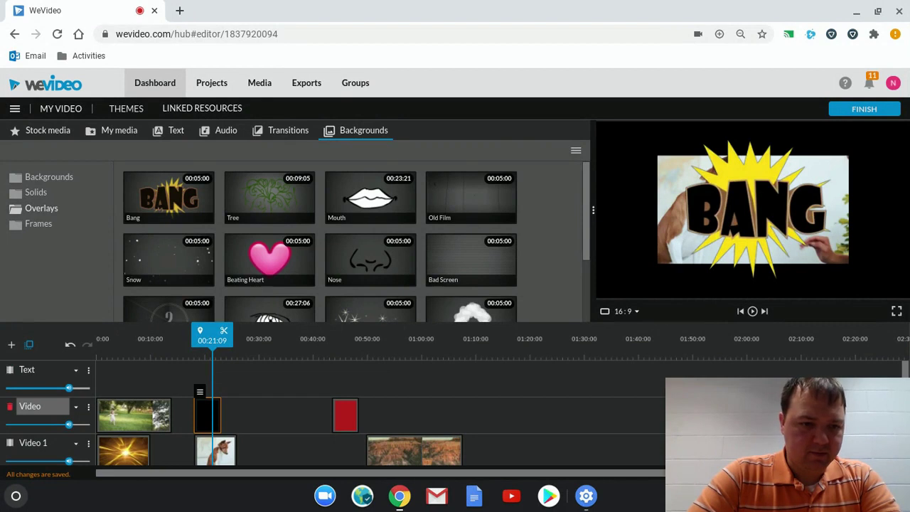
key("Return")
Rename the Video 1 track to 'Background'.
left_click(50, 446)
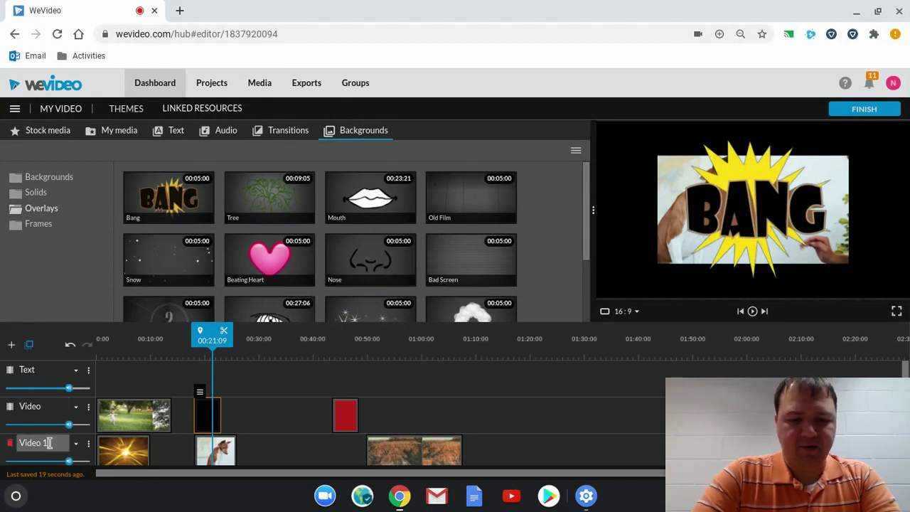
left_click_drag(51, 444, 17, 443)
type("Background")
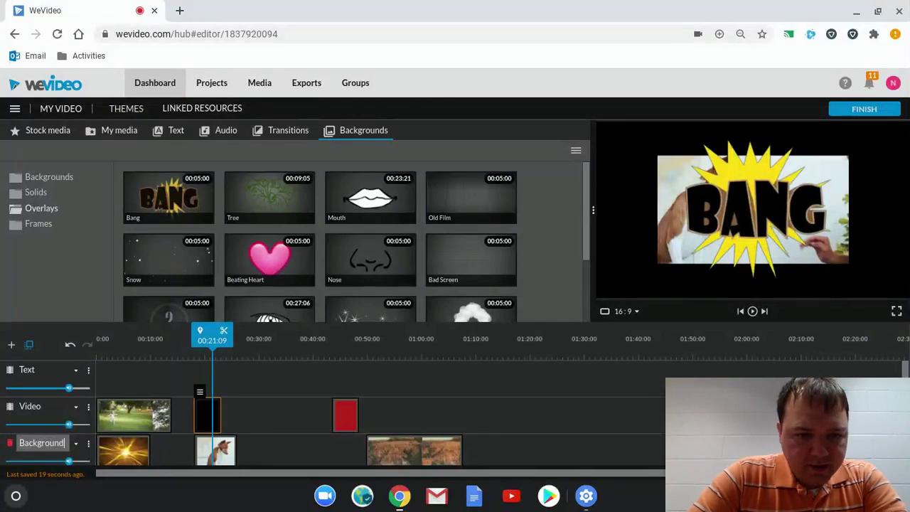
key("Return")
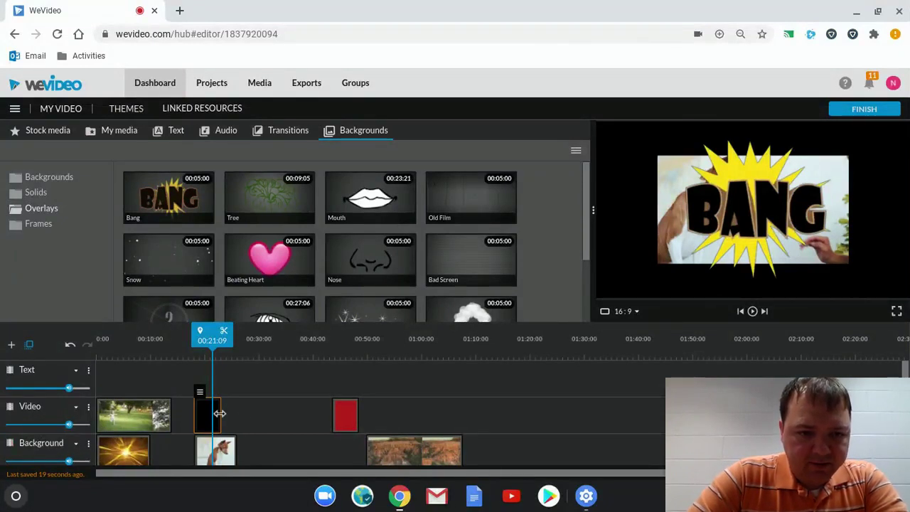
Move Bang to Text, the dog clip to Video, the red solid to Background, and preview.
left_click_drag(216, 415, 210, 378)
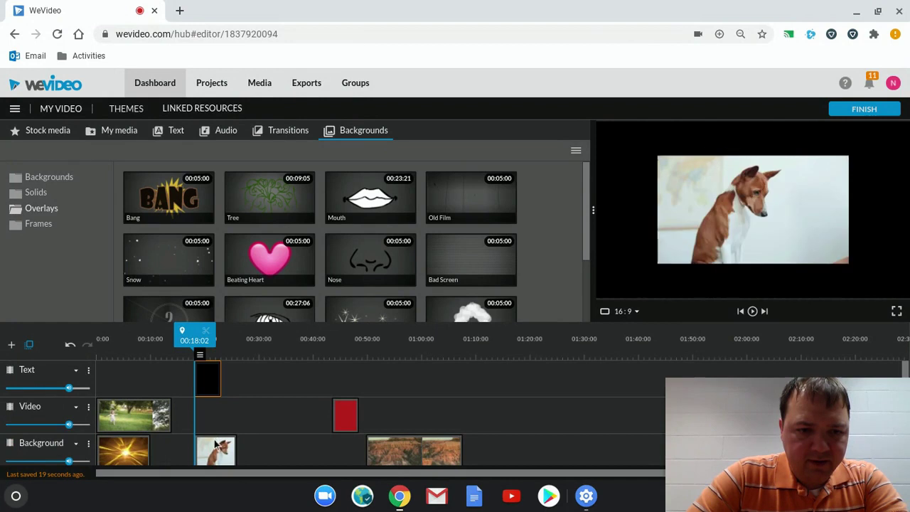
left_click_drag(215, 449, 215, 425)
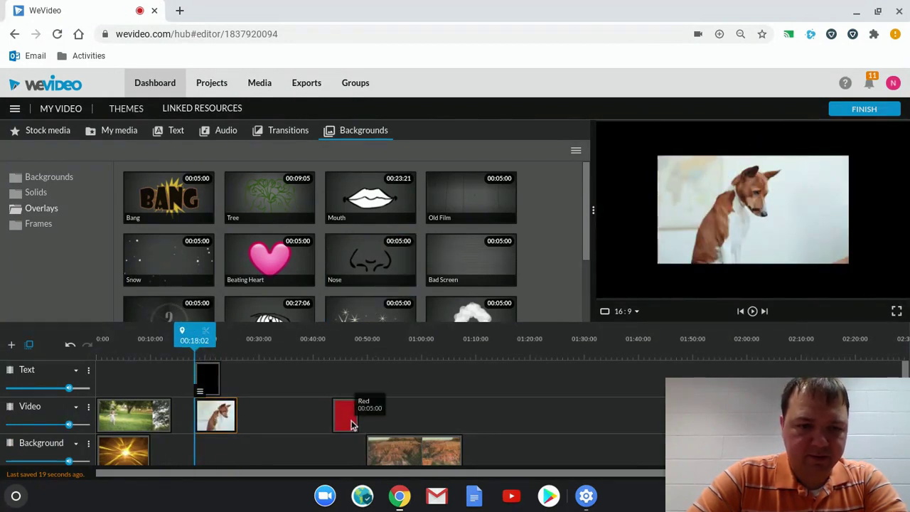
left_click_drag(349, 424, 209, 444)
key("space")
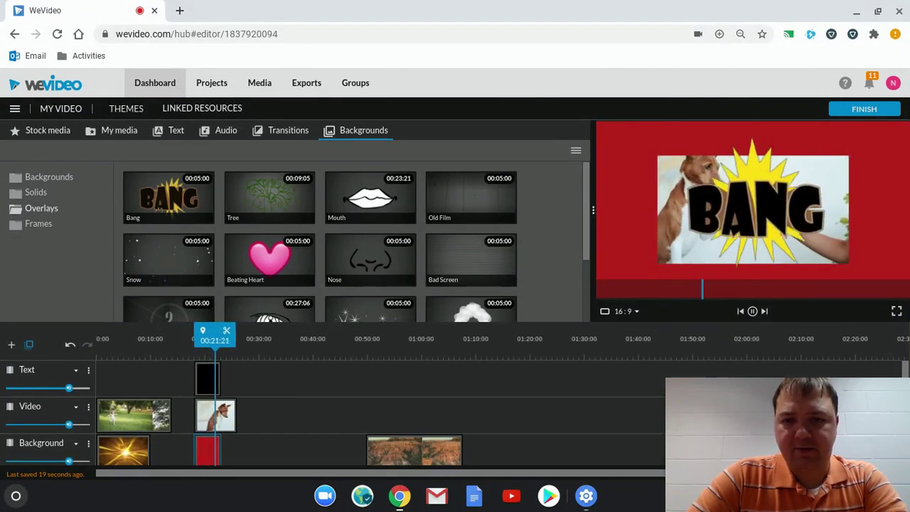
key("space")
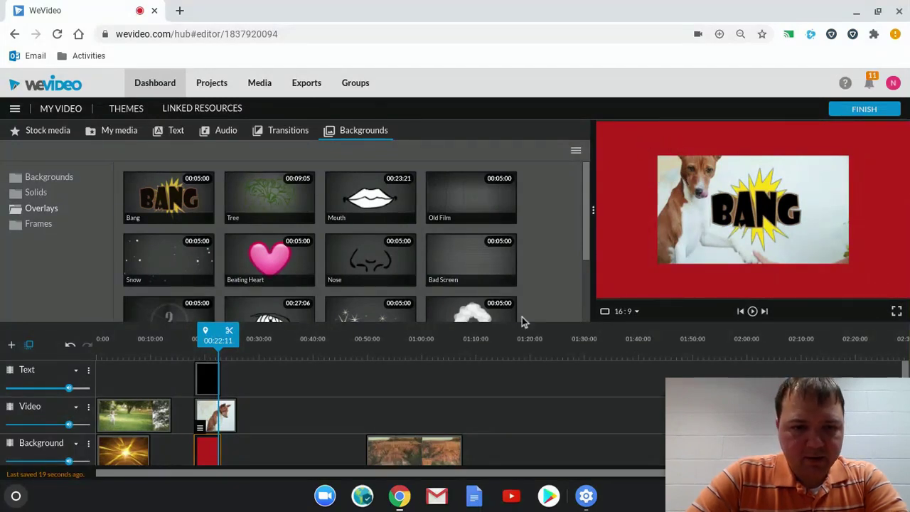
Try the Bang and Tree overlays on the Text track above the dog clip and preview.
scroll(341, 396, "down", 1)
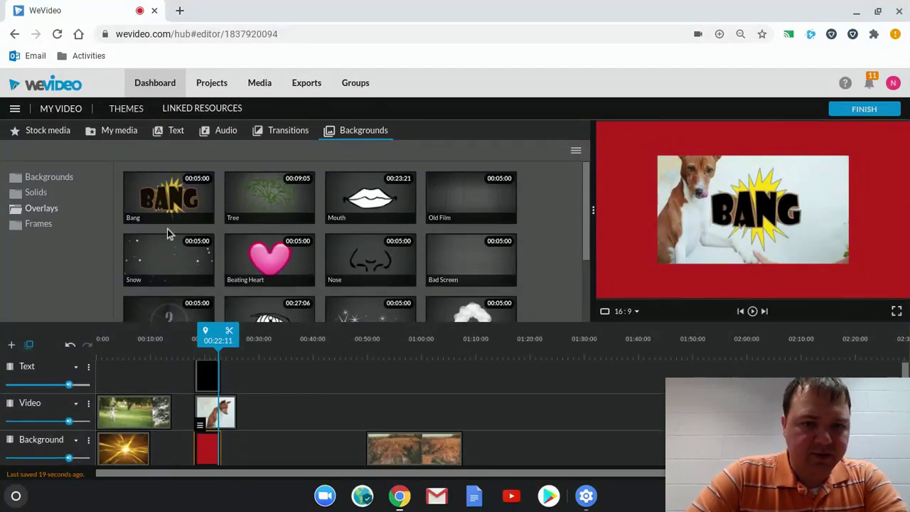
scroll(232, 215, "down", 2)
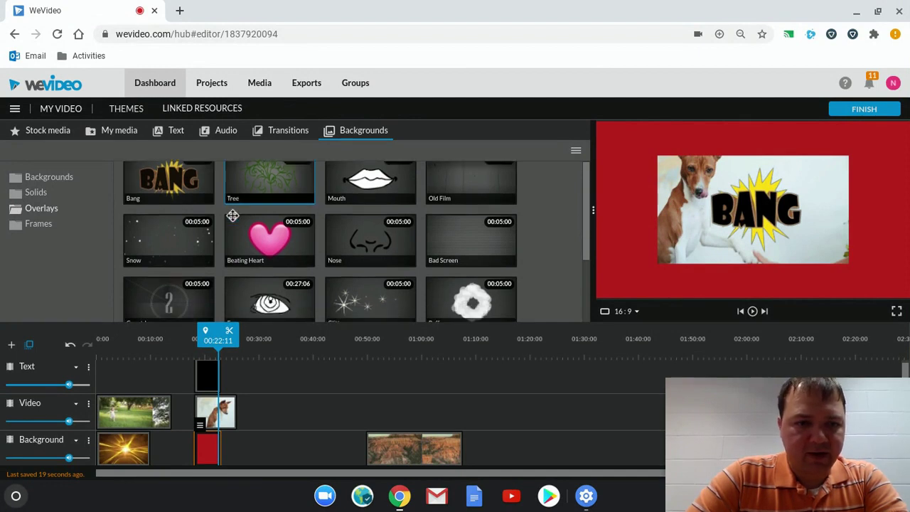
scroll(256, 215, "up", 2)
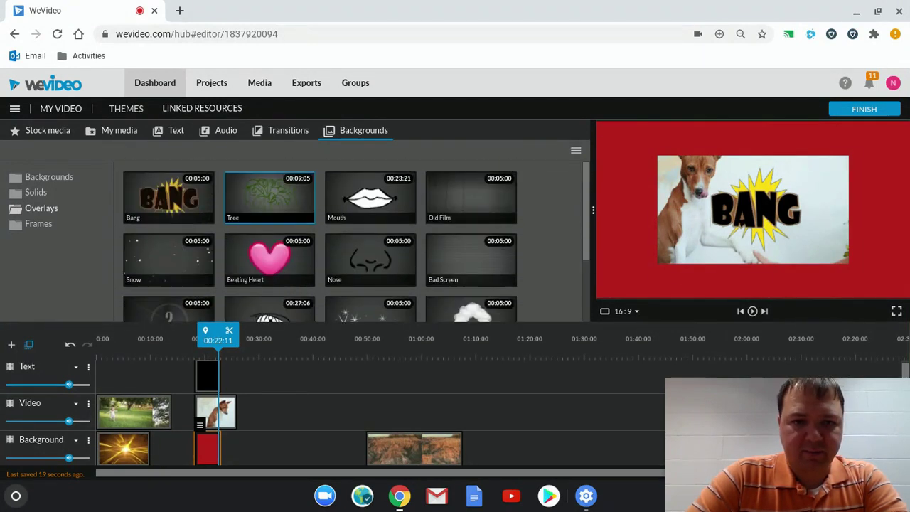
left_click_drag(256, 215, 206, 377)
left_click(281, 187)
left_click_drag(282, 187, 209, 386)
key("space")
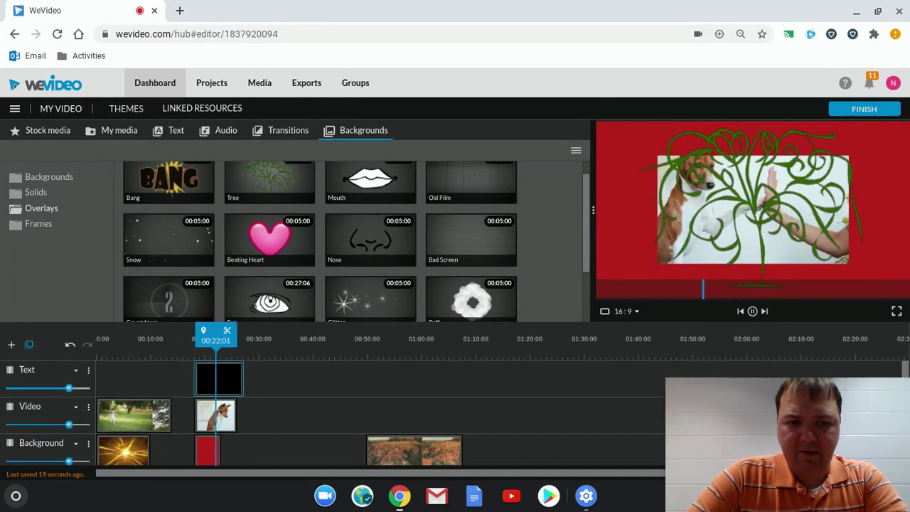
key("space")
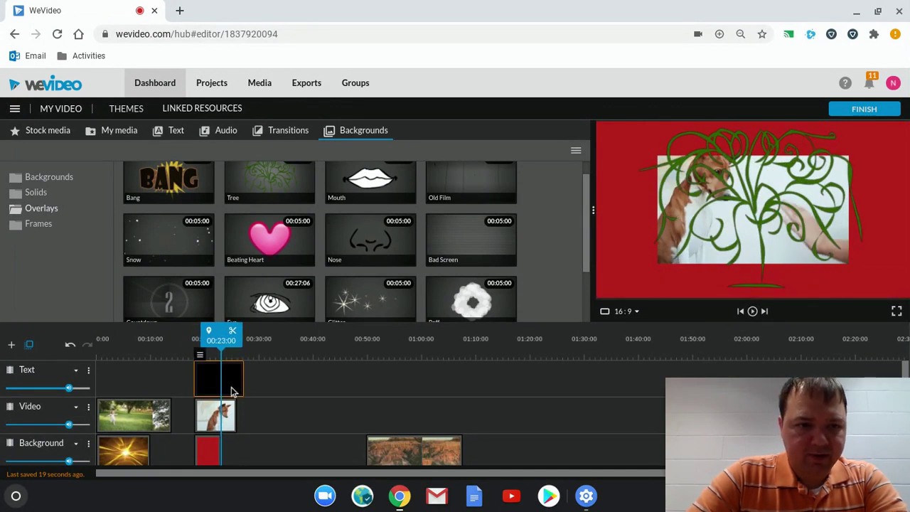
Remove the Tree overlay, try Snow, then place the Glitter overlay over the dog clip and preview.
key("Delete")
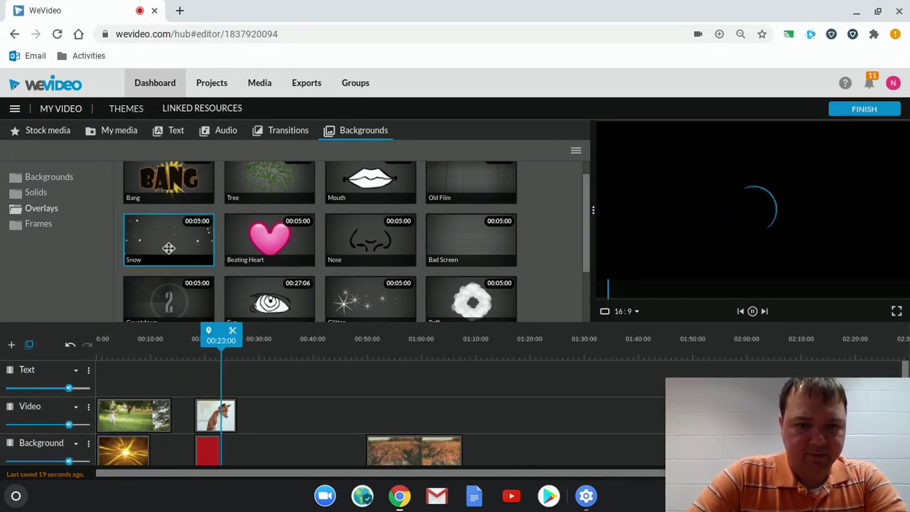
left_click_drag(172, 250, 207, 379)
key("space")
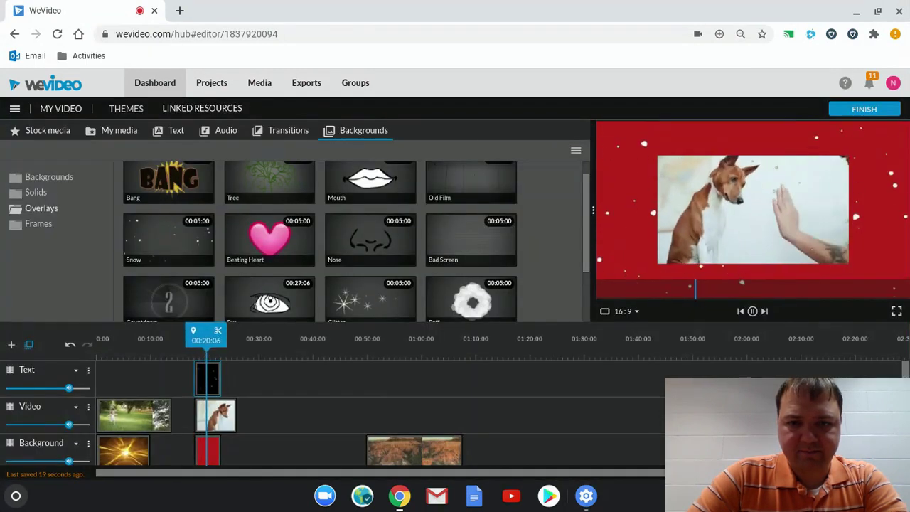
key("space")
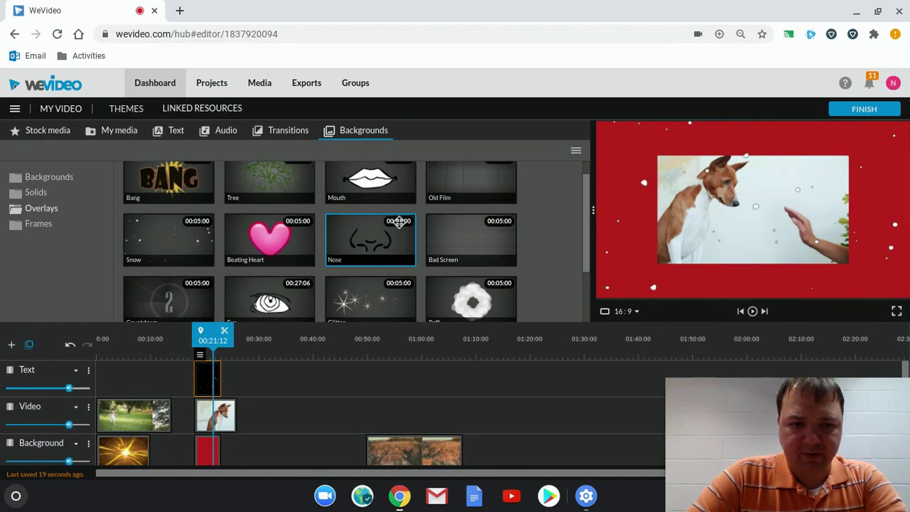
scroll(398, 222, "down", 1)
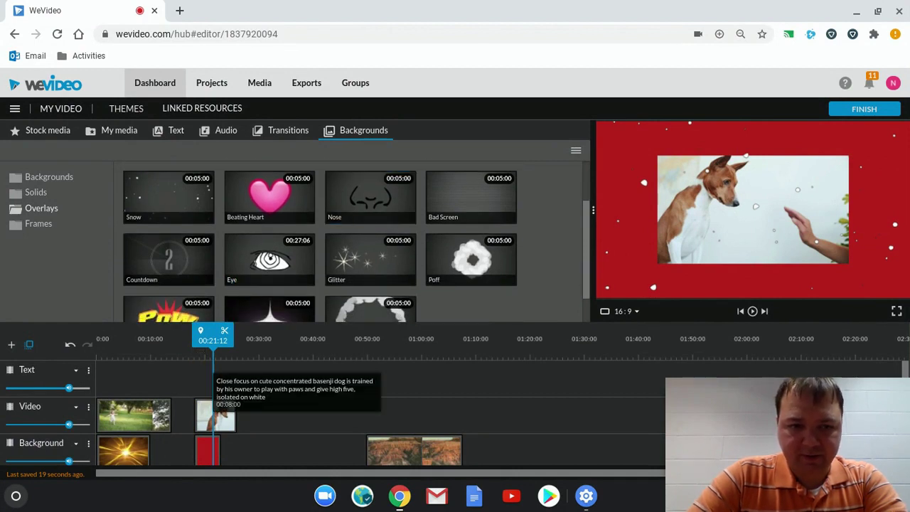
left_click_drag(376, 253, 207, 378)
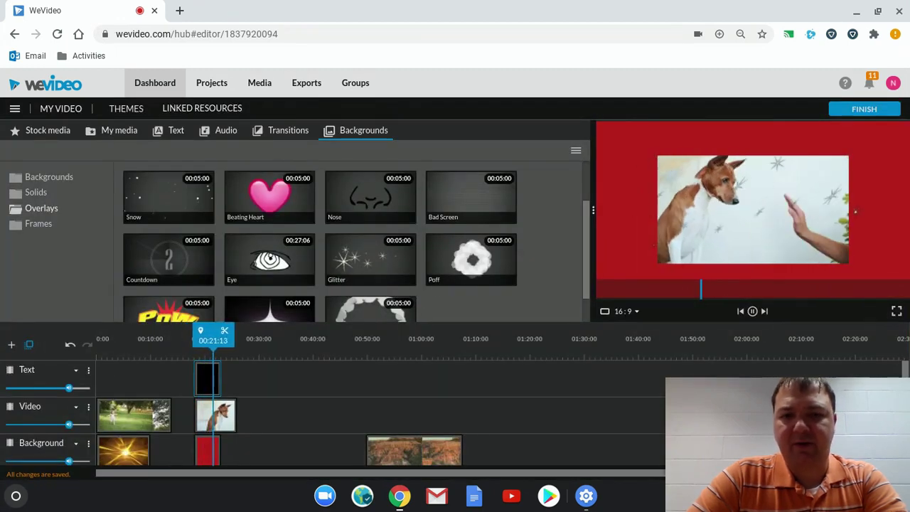
key("space")
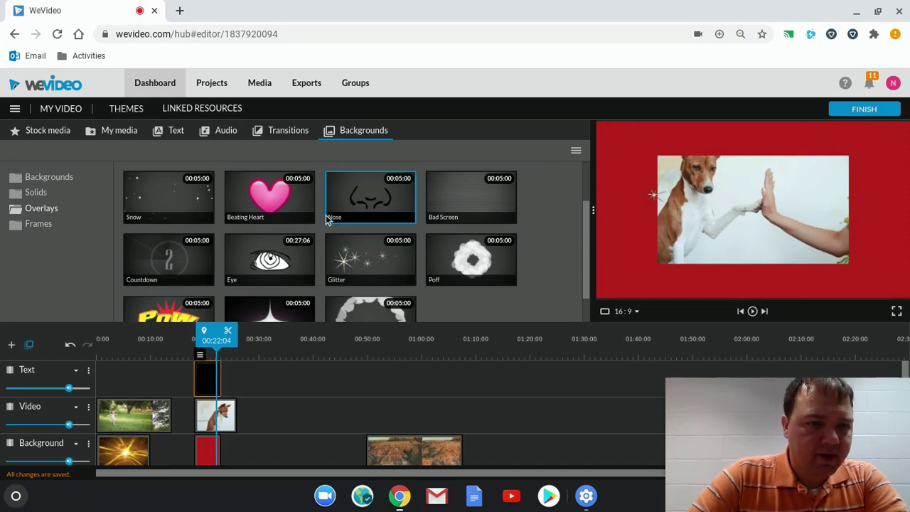
Delete the Glitter overlay and try the Flowers frame from Backgrounds > Frames, then remove it.
left_click(41, 227)
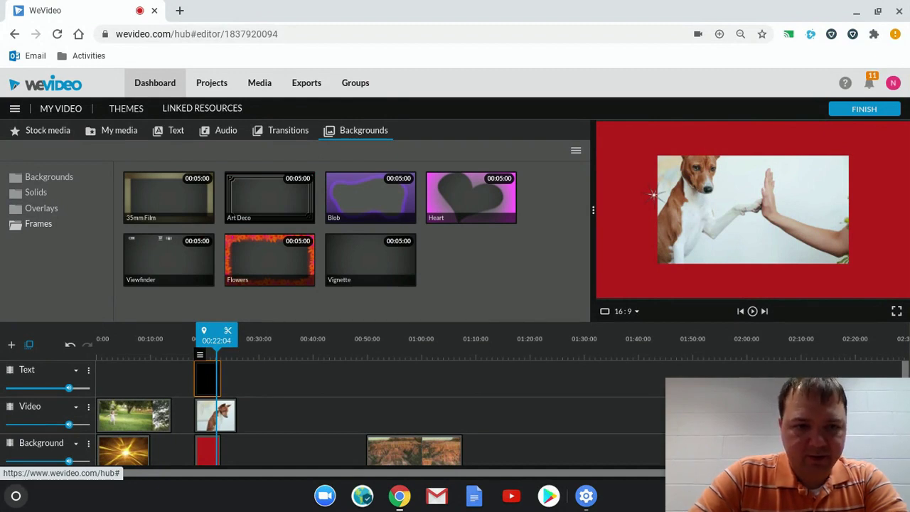
key("Delete")
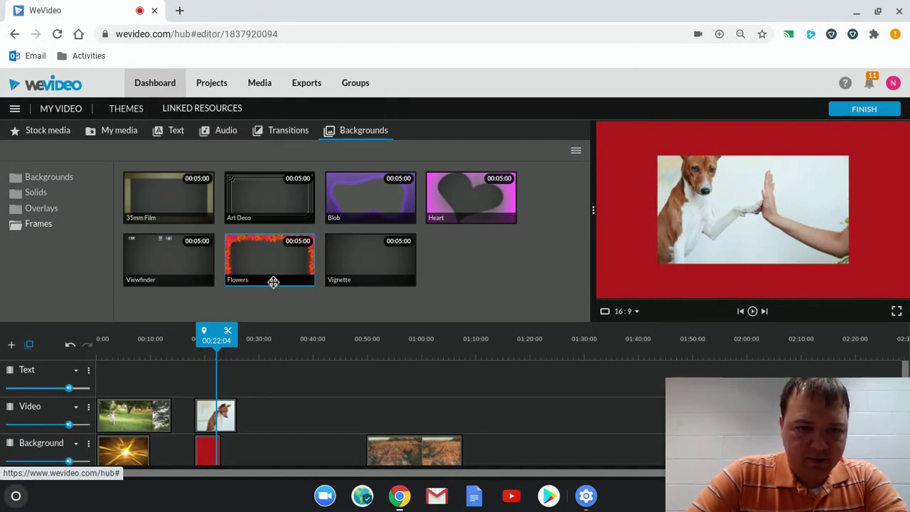
left_click(273, 249)
left_click_drag(246, 344, 209, 384)
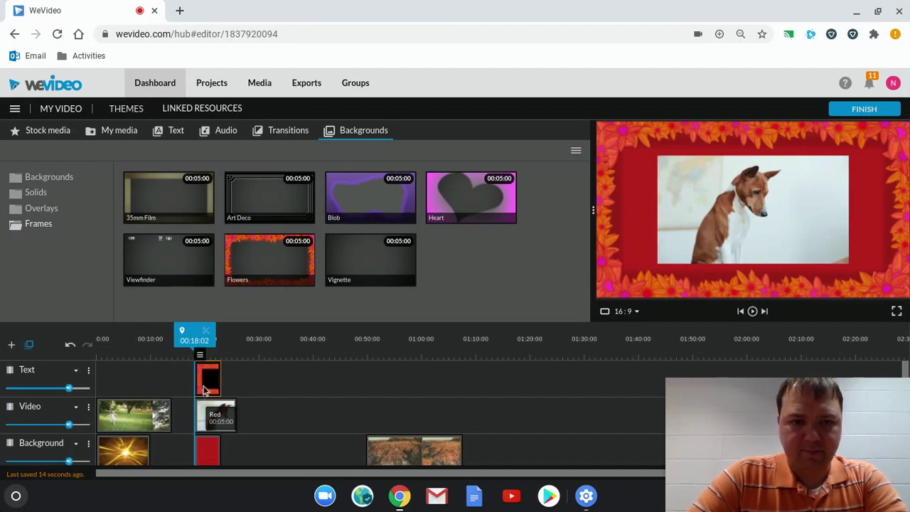
key("Delete")
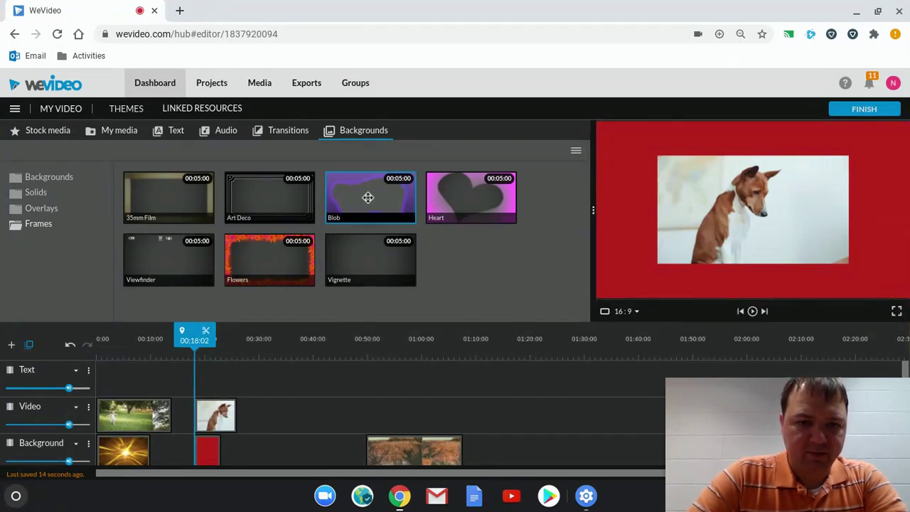
Place the Blob frame above the dog clip, preview it, and delete the red background.
left_click_drag(365, 193, 208, 377)
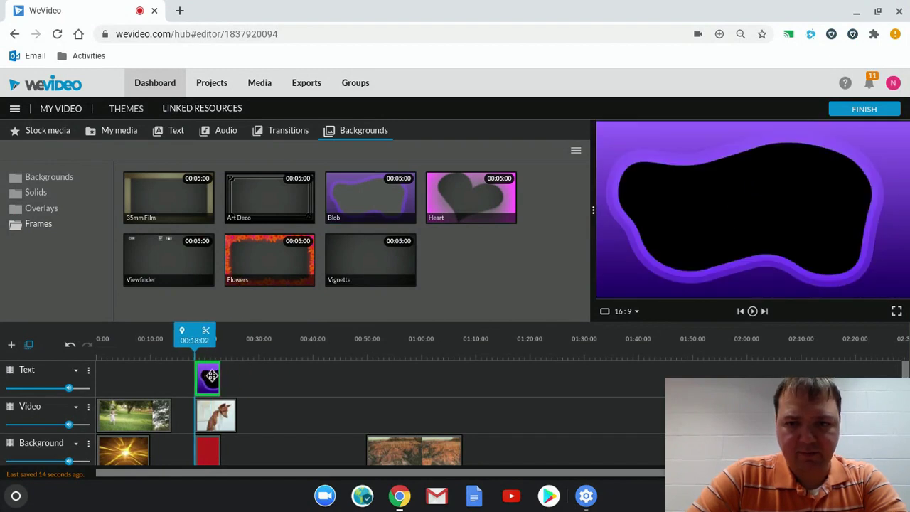
key("space")
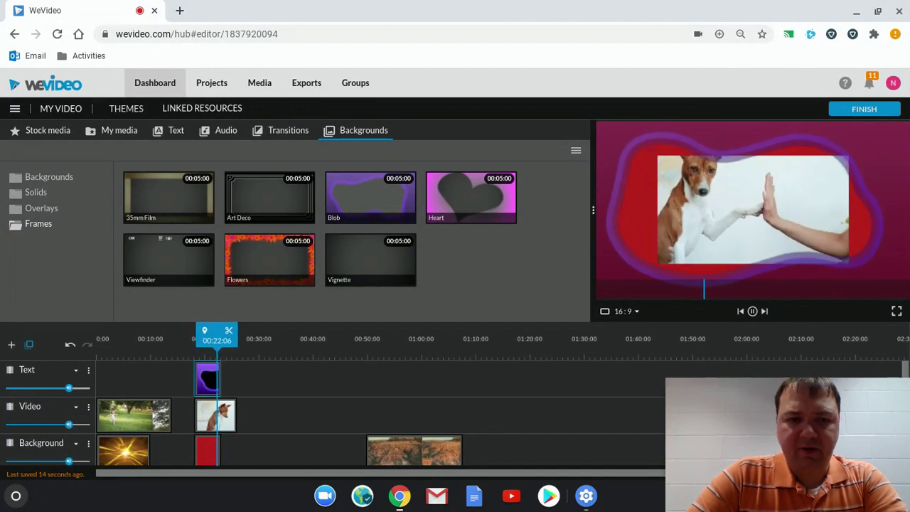
key("space")
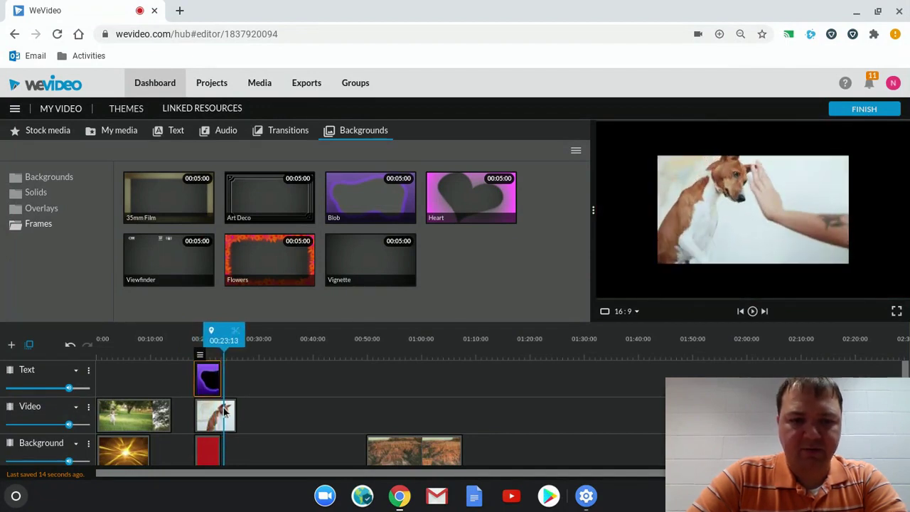
left_click(205, 456)
key("Delete")
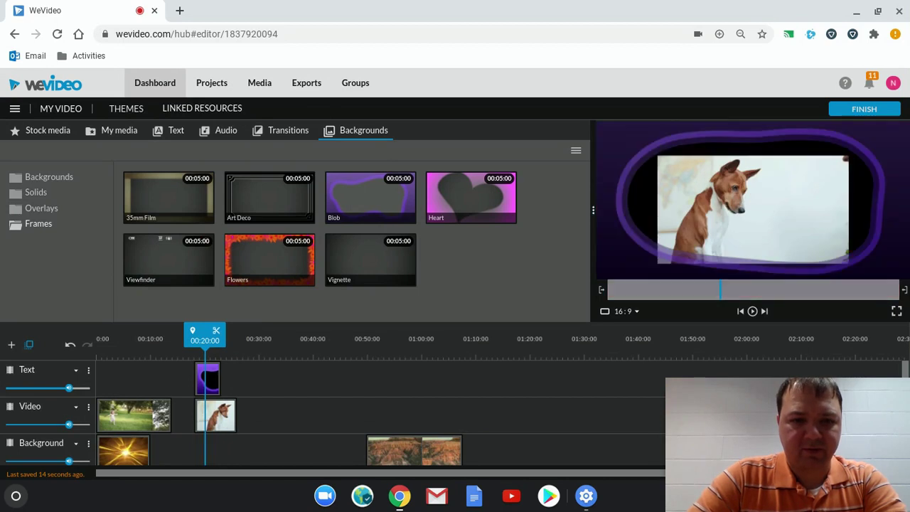
Scale the basenji clip to 1 at position 0, 0 and save the change.
left_click(221, 424)
double_click(221, 425)
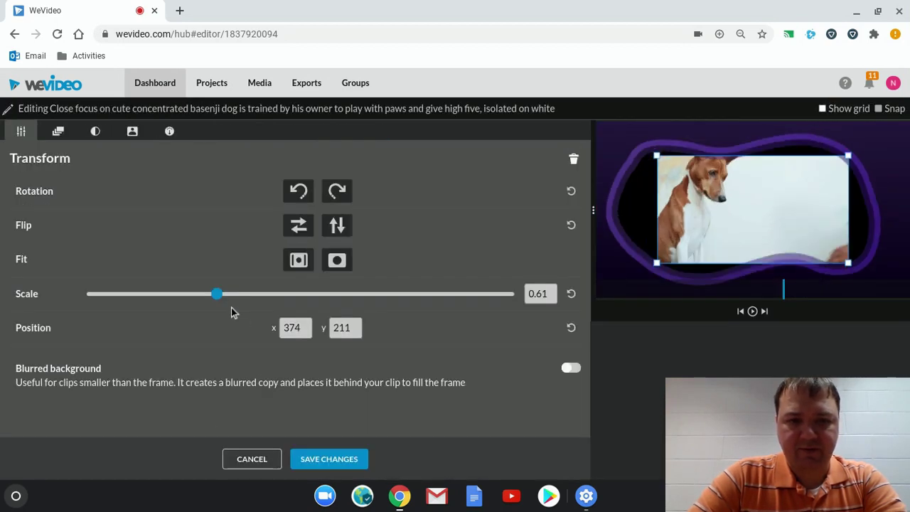
left_click_drag(219, 298, 301, 307)
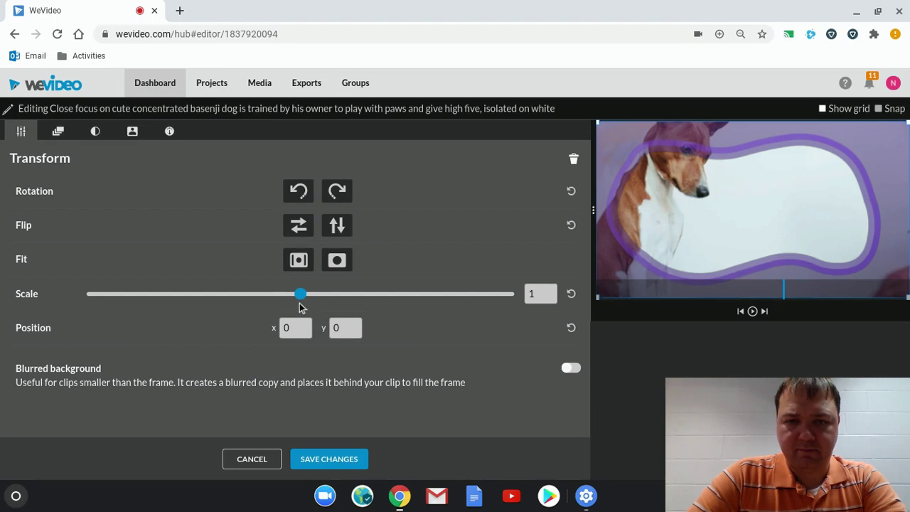
left_click(344, 461)
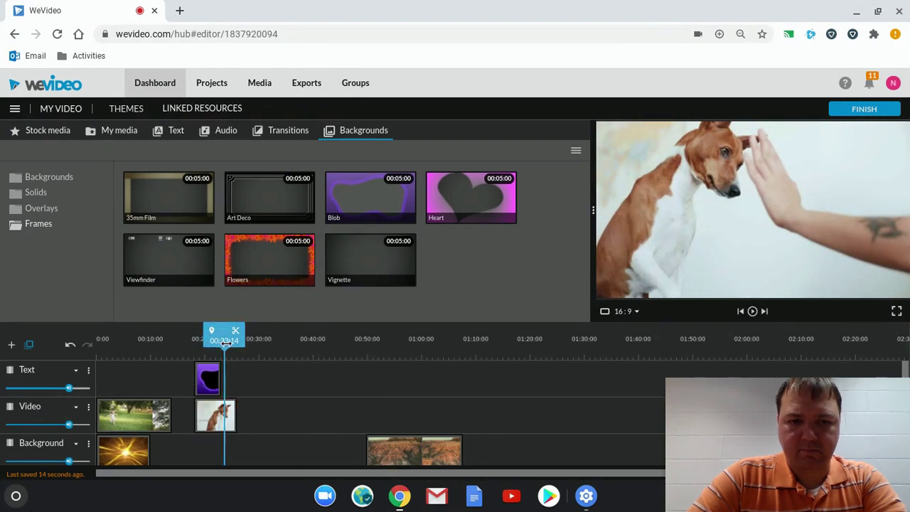
left_click_drag(225, 341, 197, 344)
key("space")
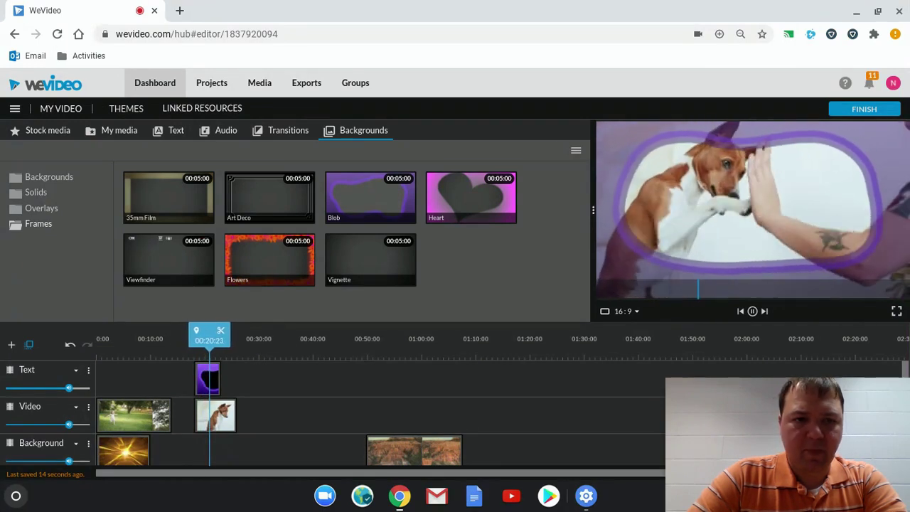
left_click(215, 417)
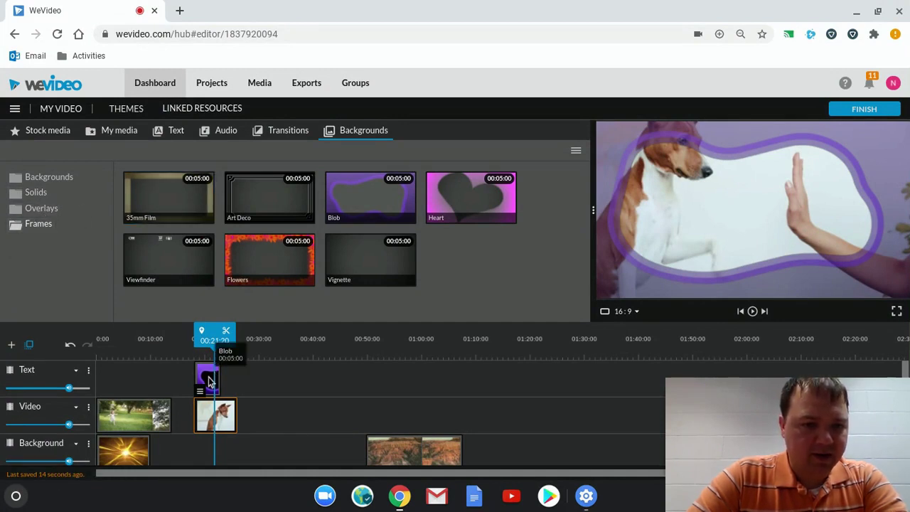
mouse_move(199, 393)
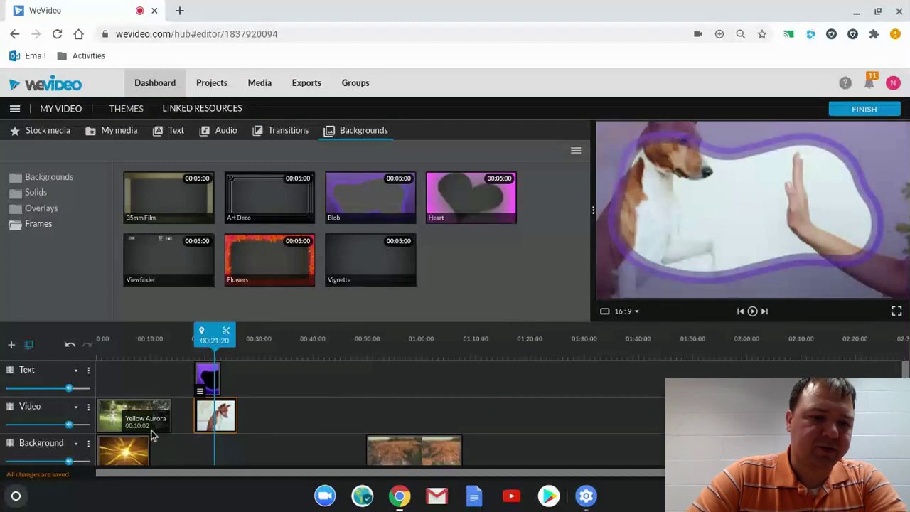
scroll(198, 411, "down", 1)
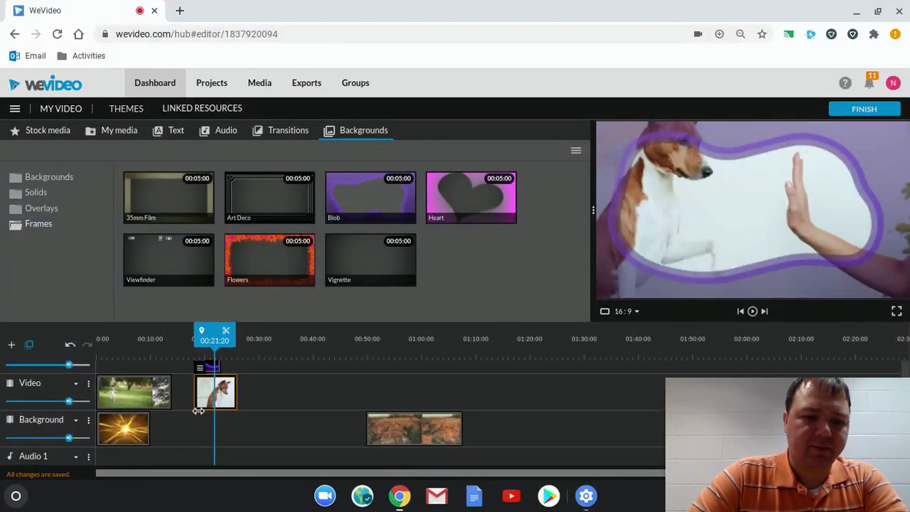
scroll(201, 406, "up", 1)
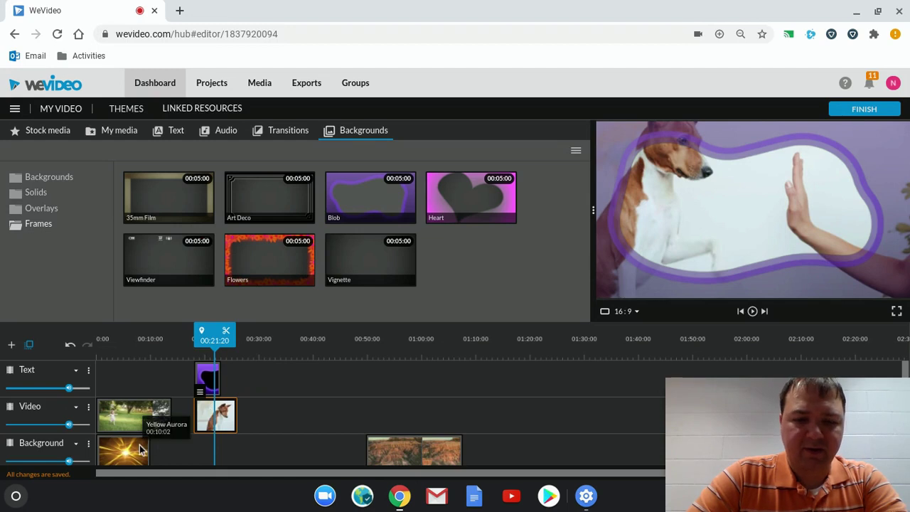
scroll(189, 434, "down", 1)
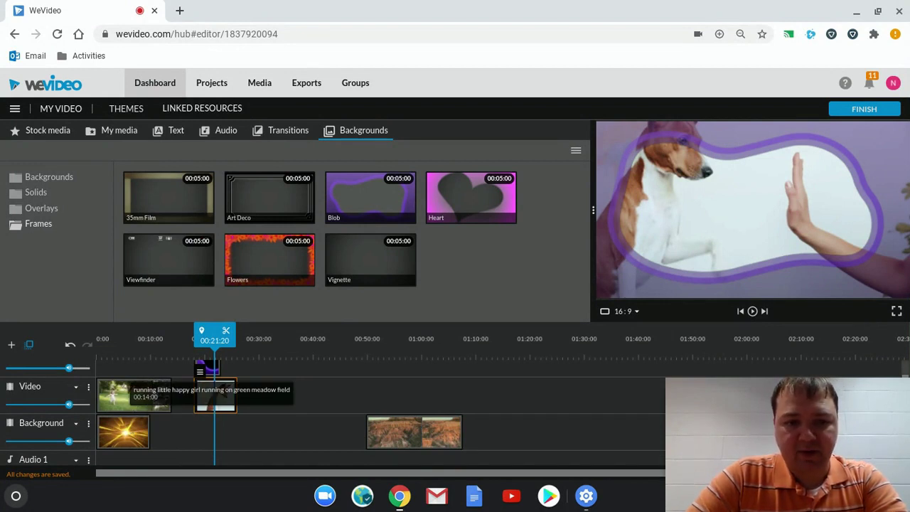
Set the girl clip to scale 0.71 at position 340, 185 and save.
left_click(130, 405)
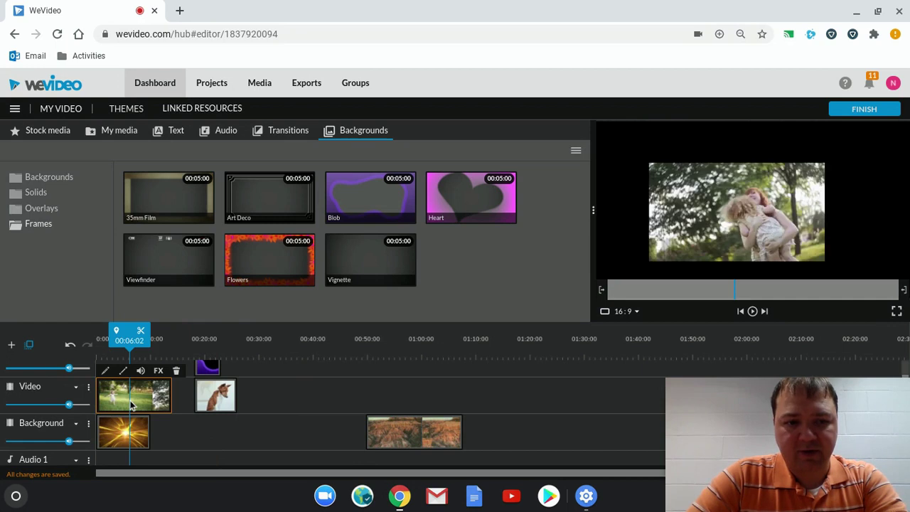
double_click(131, 405)
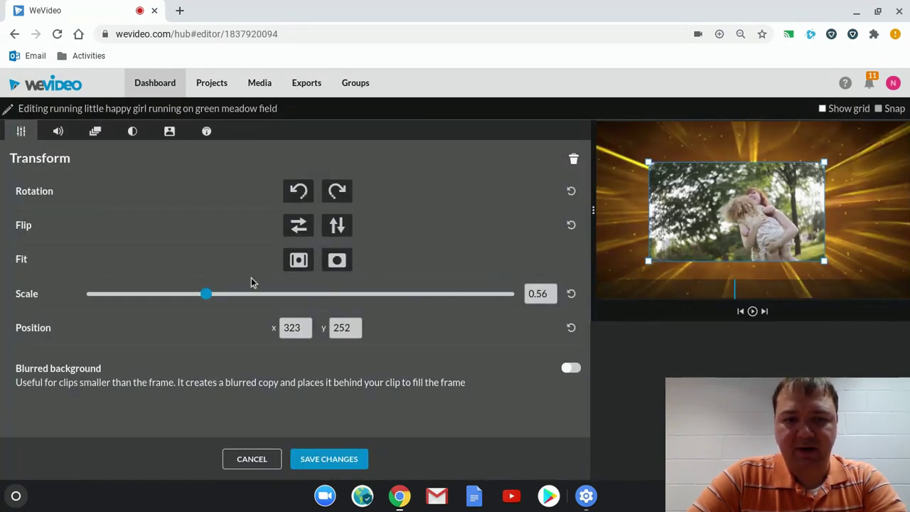
left_click_drag(206, 294, 241, 298)
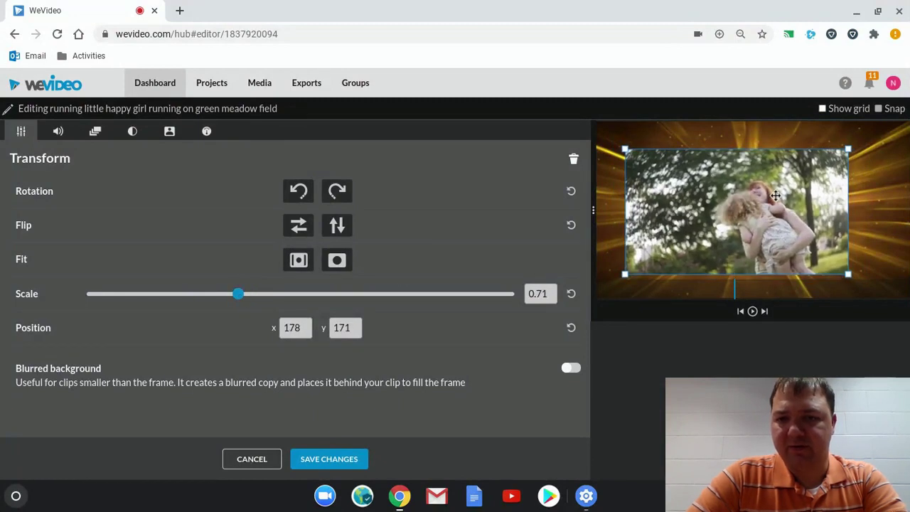
left_click_drag(763, 197, 790, 204)
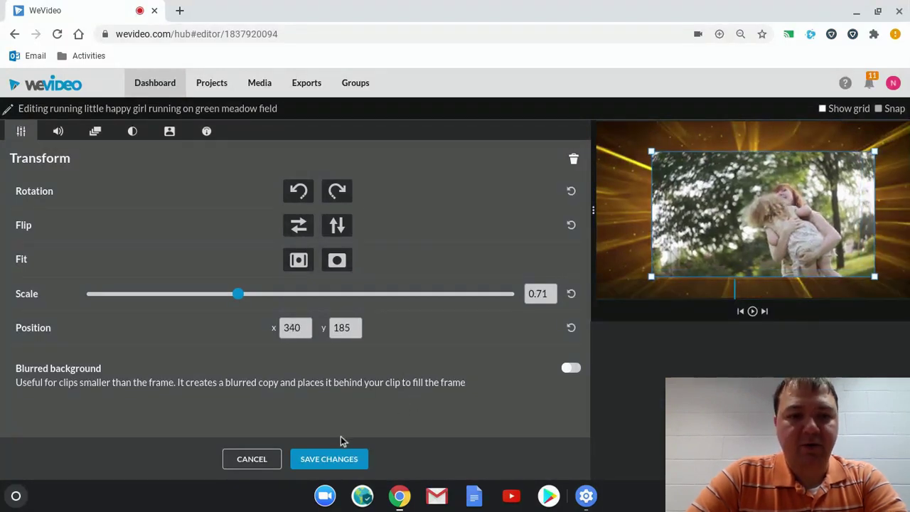
left_click(337, 460)
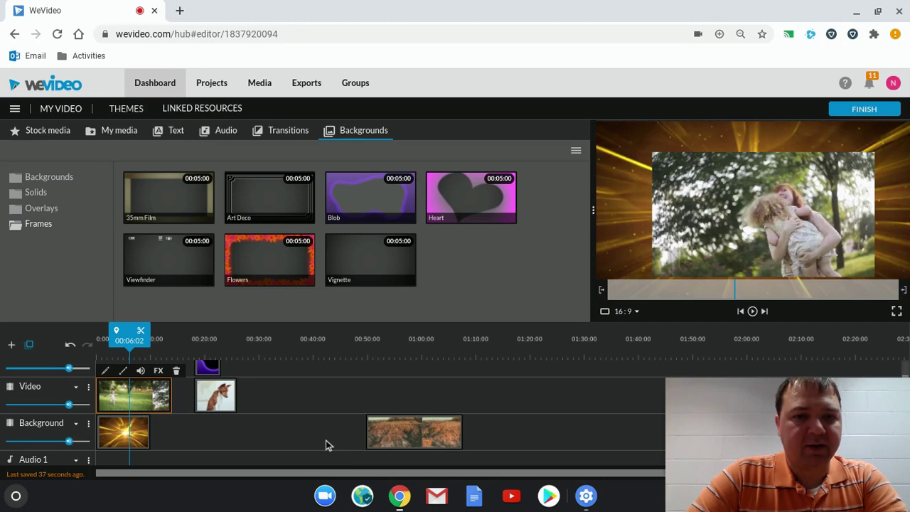